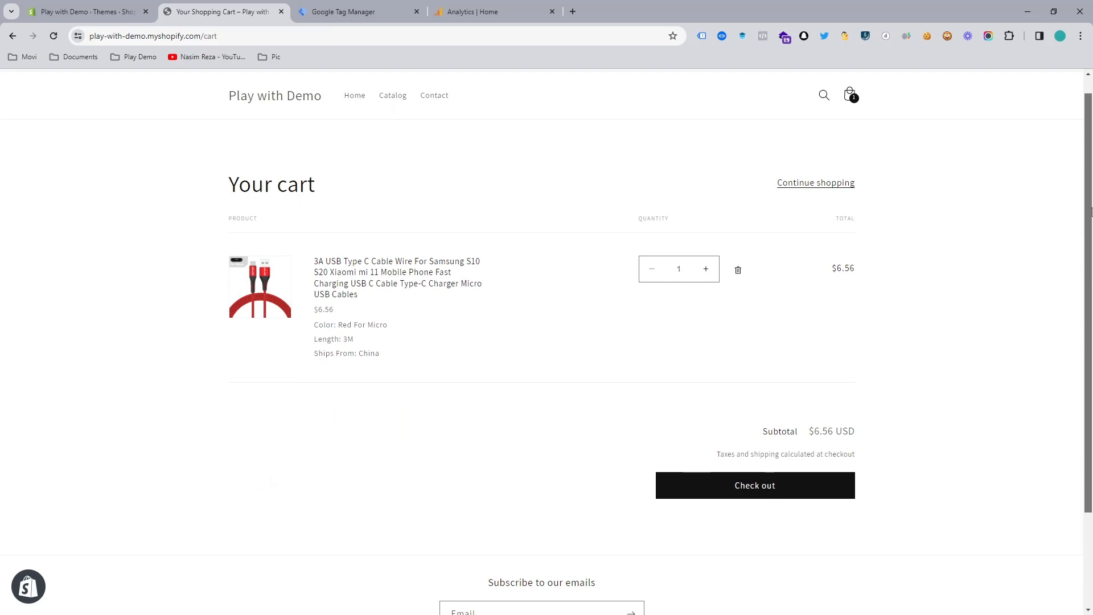
{"action": "left_click_drag", "start_coordinate": [1090, 212], "coordinate": [1092, 215]}
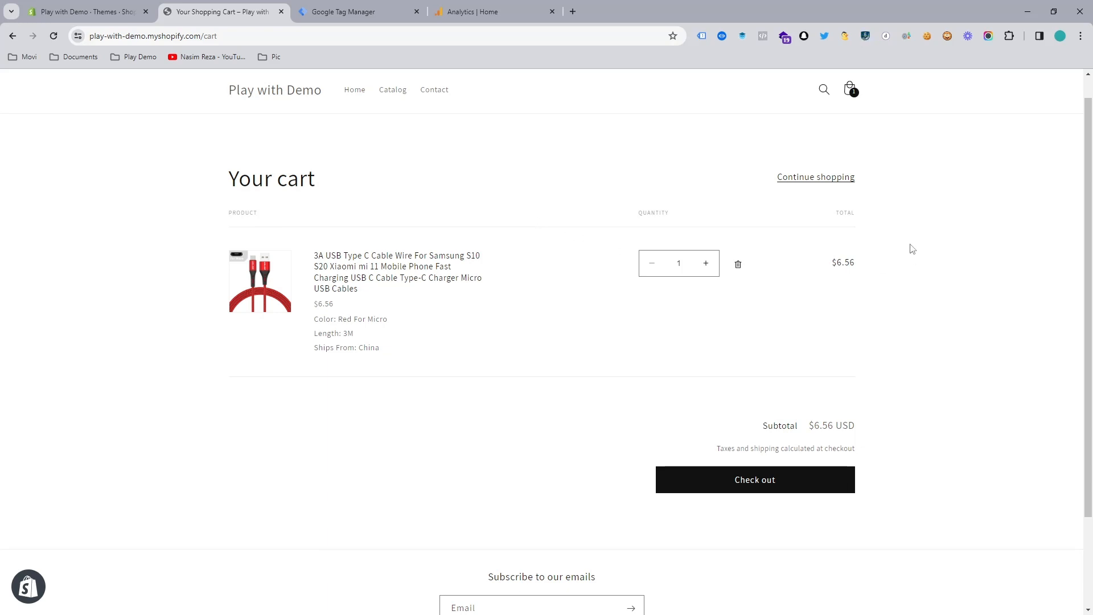
{"action": "left_click_drag", "start_coordinate": [1091, 218], "coordinate": [1091, 235]}
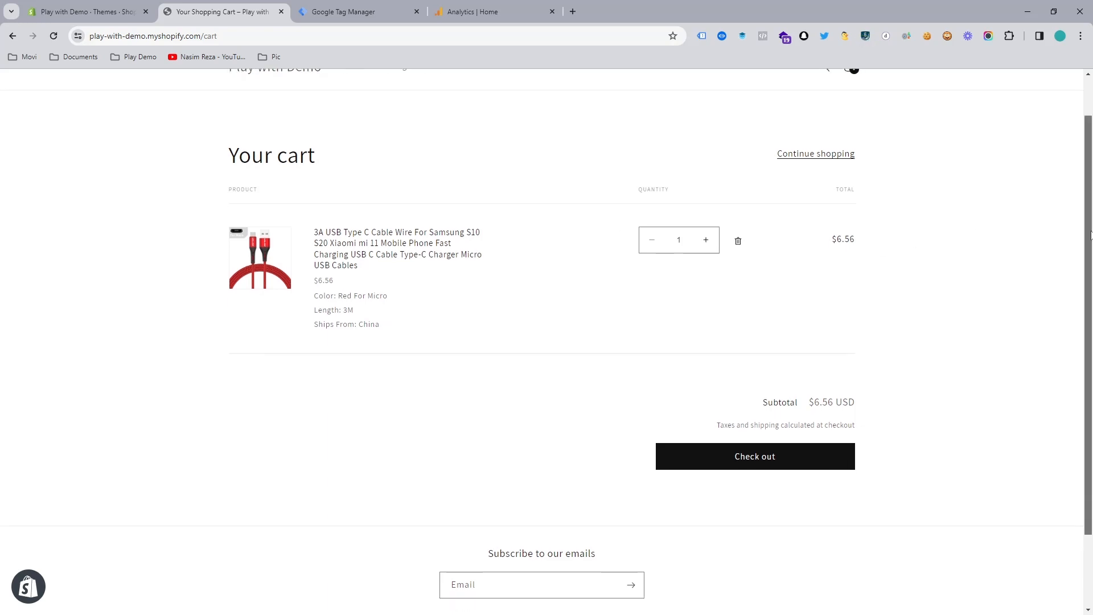
{"action": "left_click_drag", "start_coordinate": [1090, 234], "coordinate": [1079, 191]}
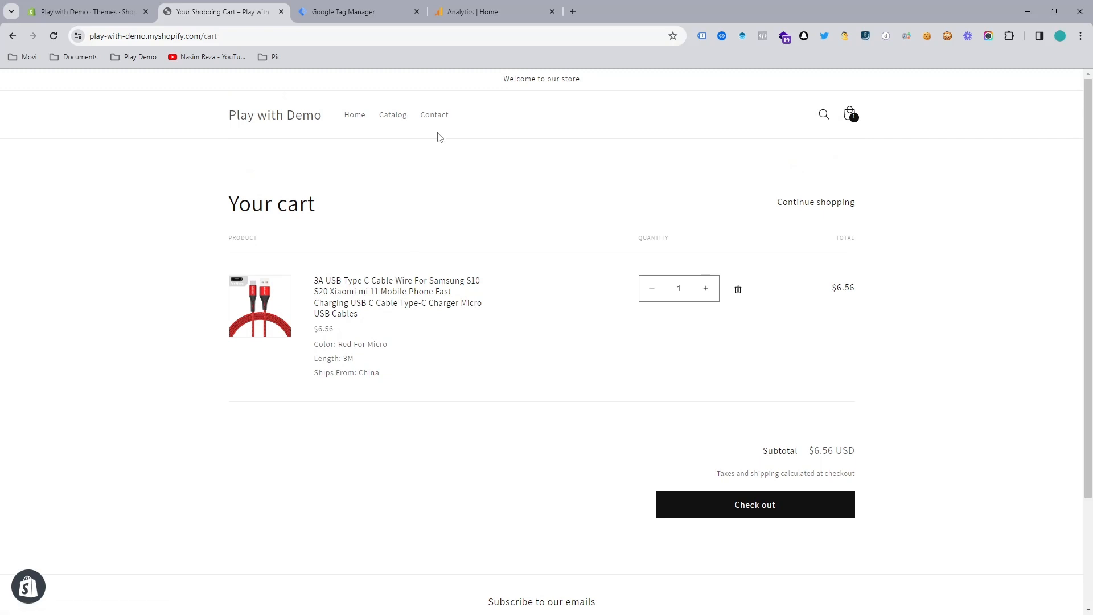
{"action": "left_click", "coordinate": [466, 4]}
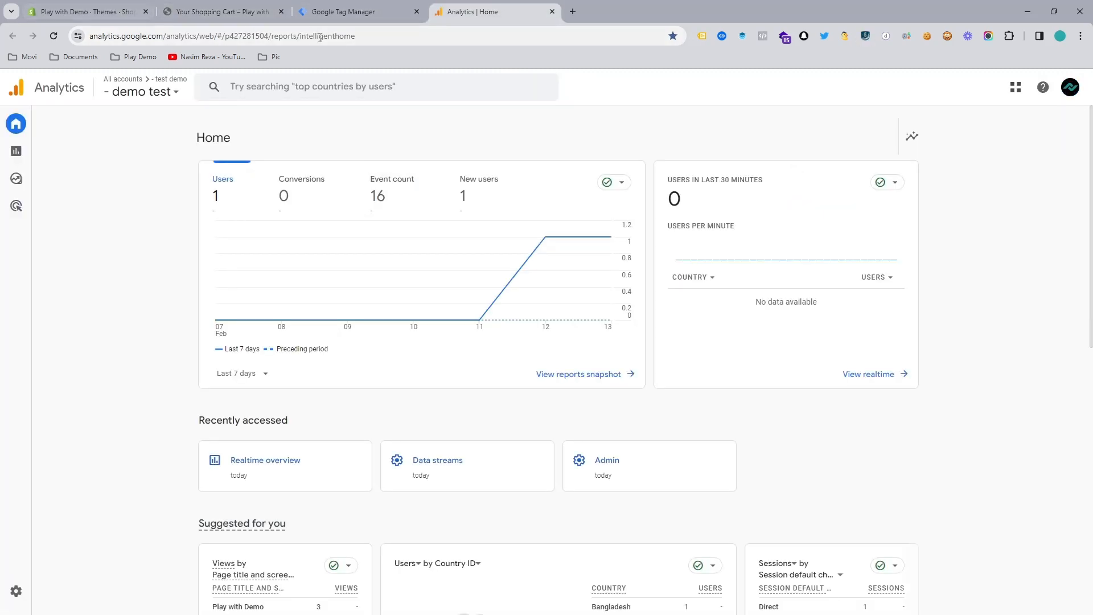
{"action": "left_click", "coordinate": [377, 5]}
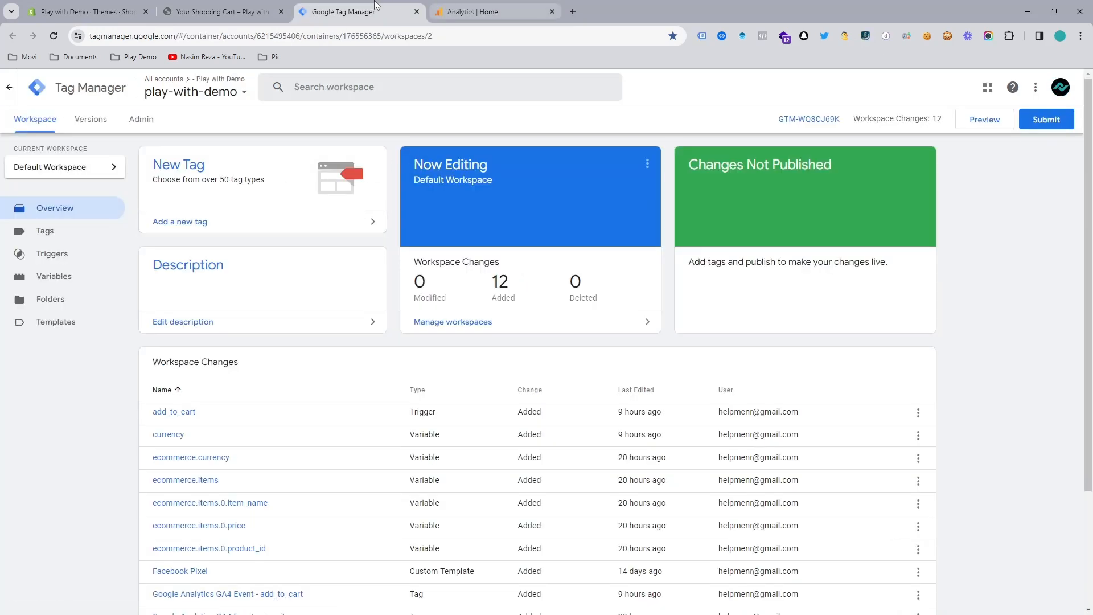
{"action": "left_click", "coordinate": [463, 6]}
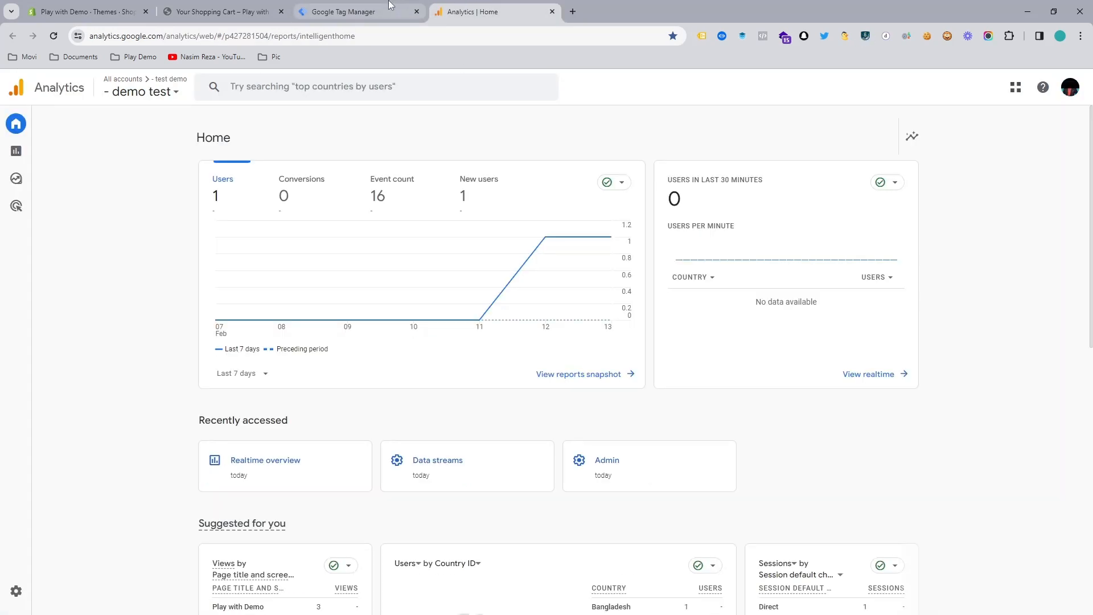
{"action": "left_click", "coordinate": [390, 5]}
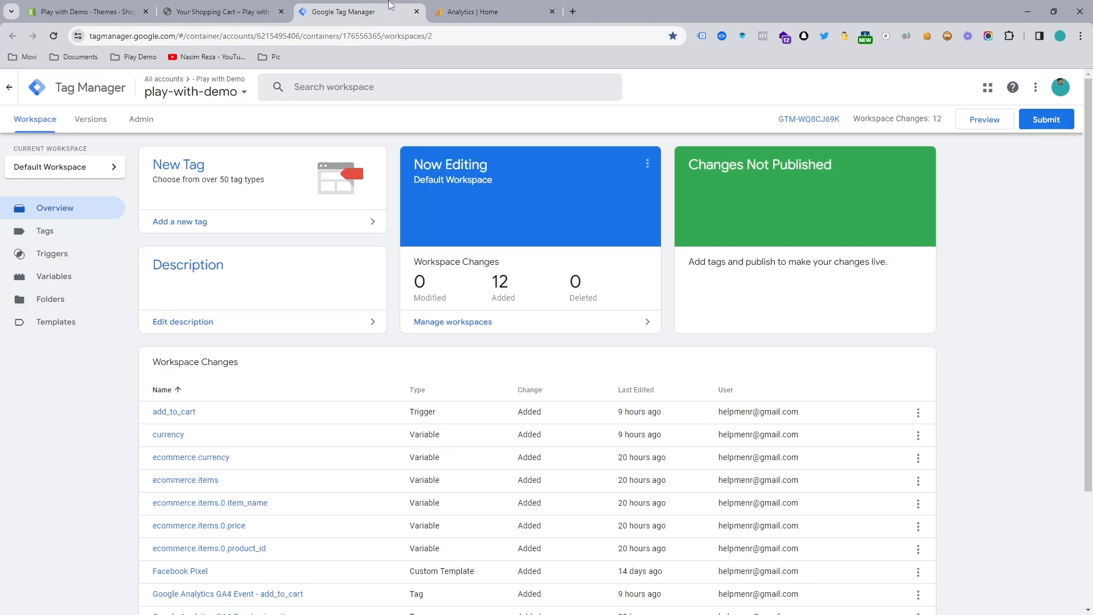
Step: Open the tag list of the play-with-demo container in Google Tag Manager
{"action": "left_click", "coordinate": [54, 232]}
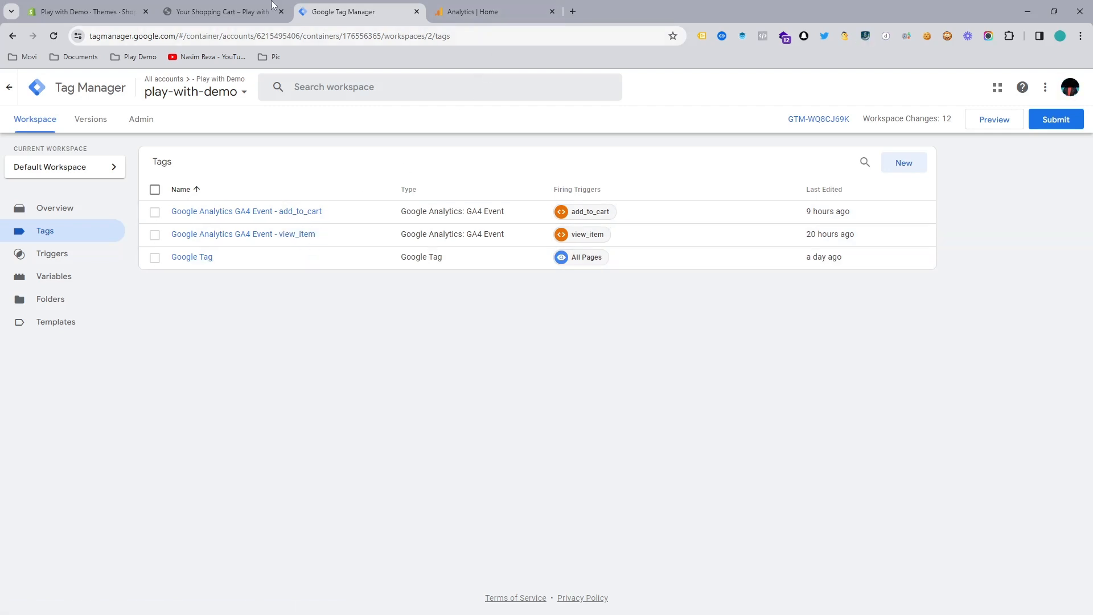
{"action": "left_click", "coordinate": [222, 12]}
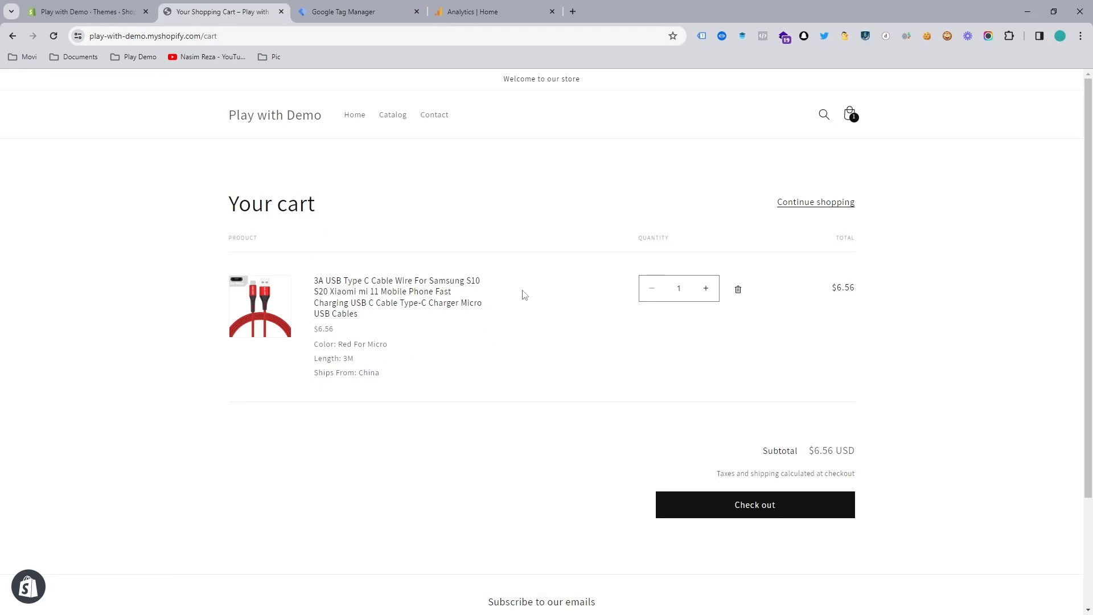
{"action": "left_click", "coordinate": [352, 6]}
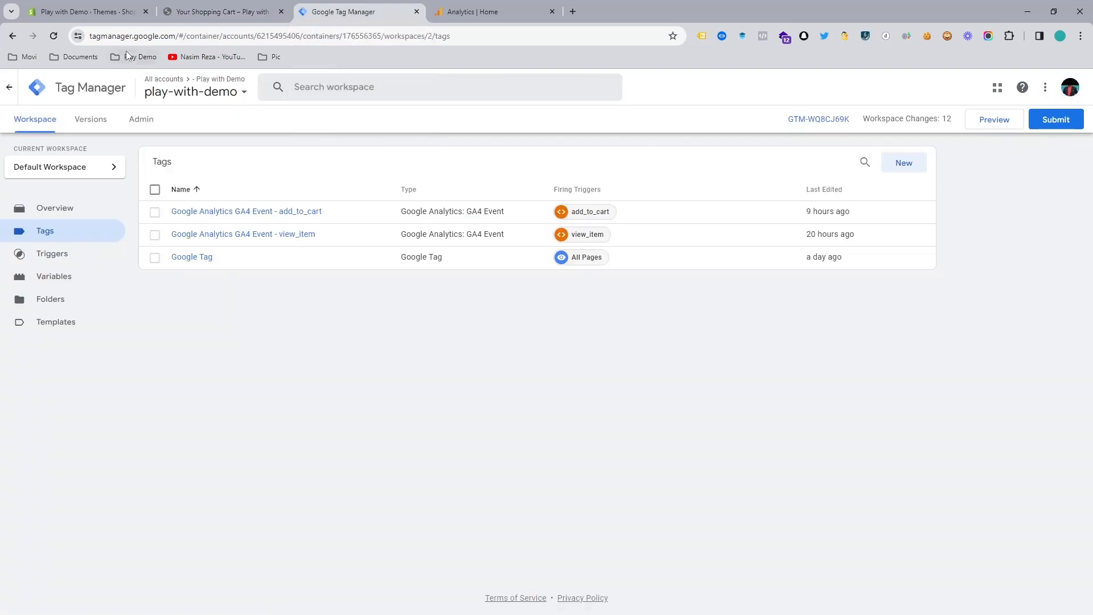
Step: Compare the container's installation snippet with the Google Tag Manager code in theme.liquid of the Shopify Dawn theme
{"action": "left_click", "coordinate": [822, 123]}
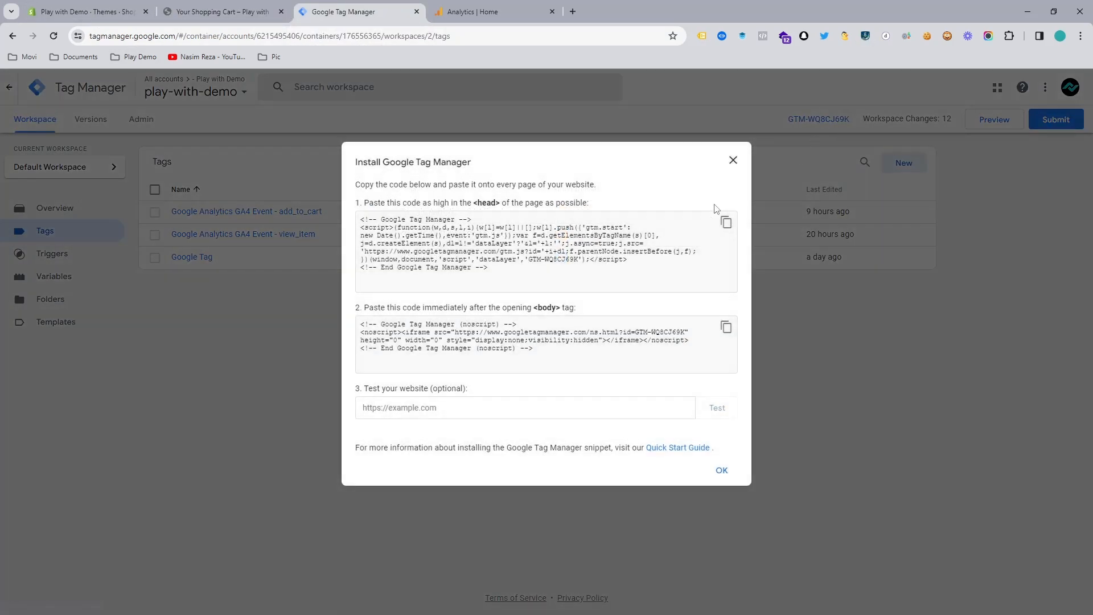
{"action": "left_click", "coordinate": [76, 6]}
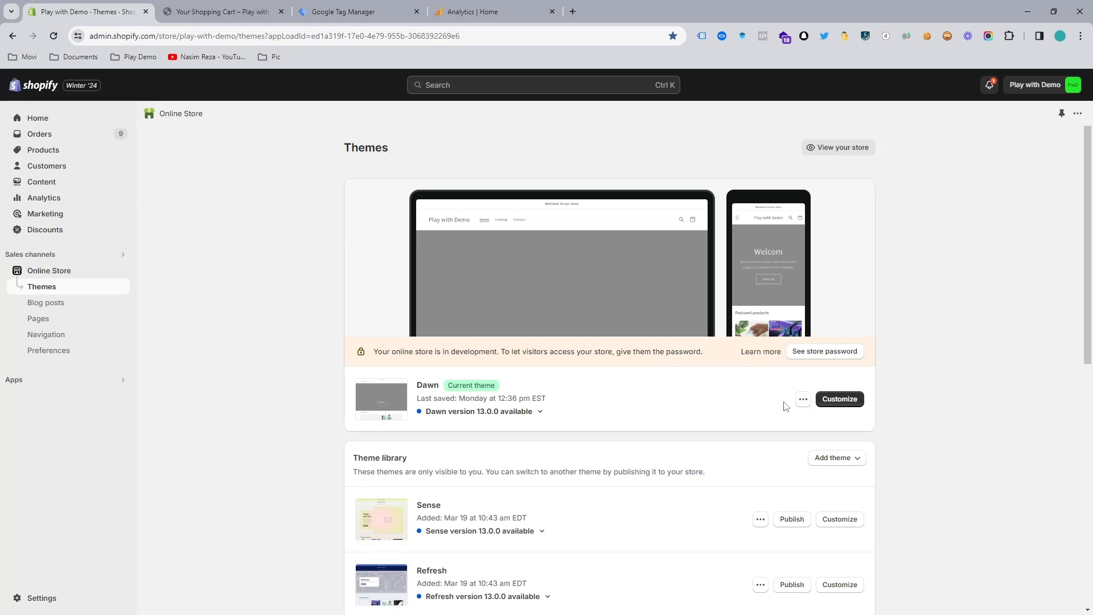
{"action": "left_click", "coordinate": [802, 400]}
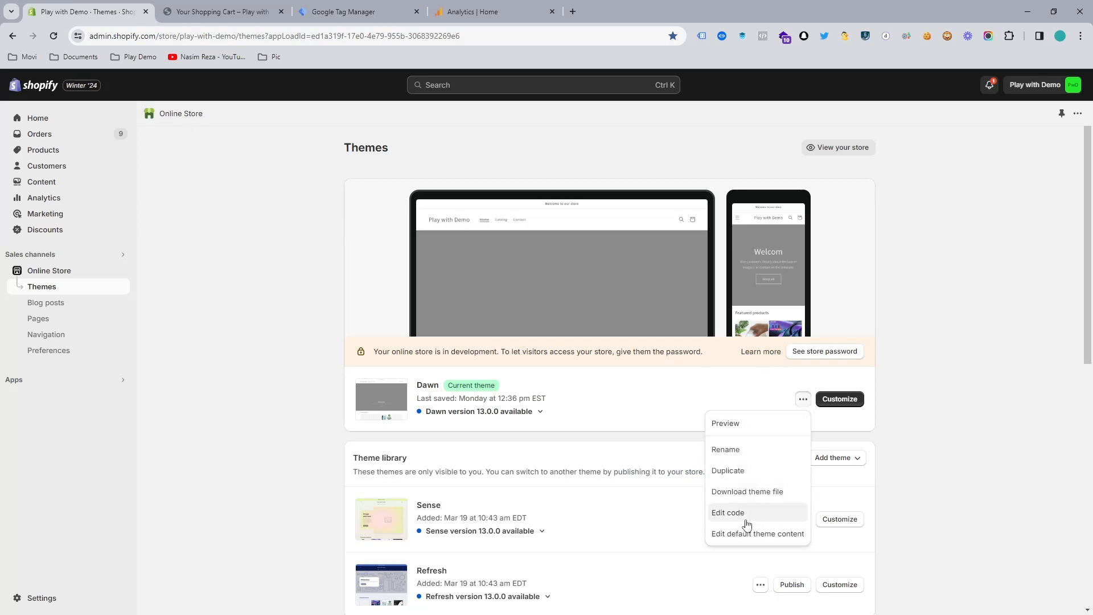
{"action": "left_click", "coordinate": [747, 519]}
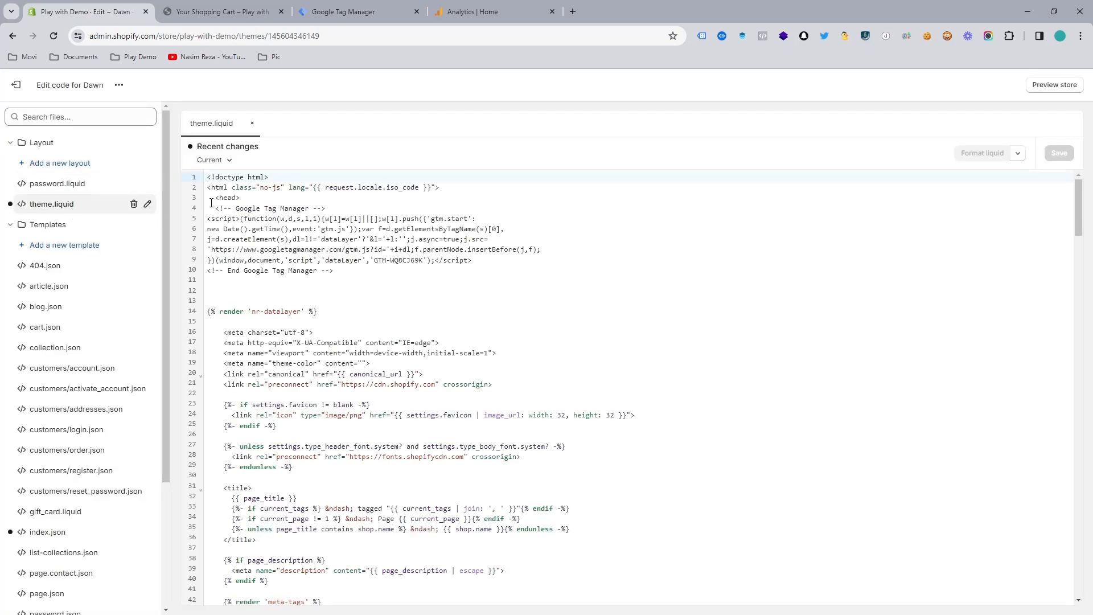
{"action": "left_click_drag", "start_coordinate": [216, 211], "coordinate": [357, 270]}
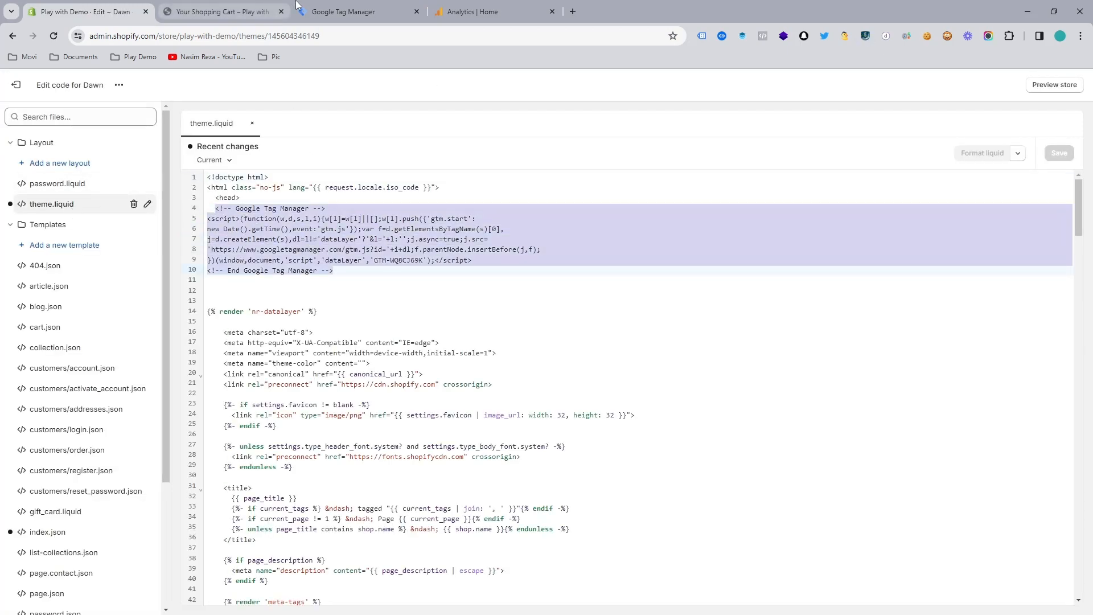
{"action": "left_click", "coordinate": [342, 11]}
{"action": "left_click", "coordinate": [732, 160]}
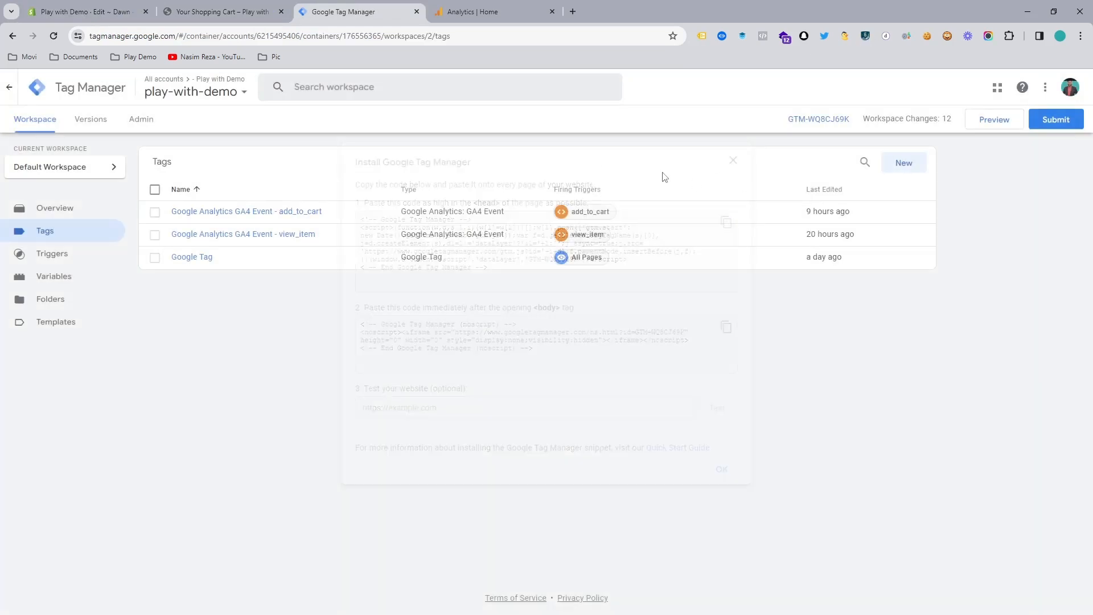
Step: Check the Google Tag's tag ID against the measurement ID of the demo test web stream in Google Analytics
{"action": "left_click", "coordinate": [190, 257]}
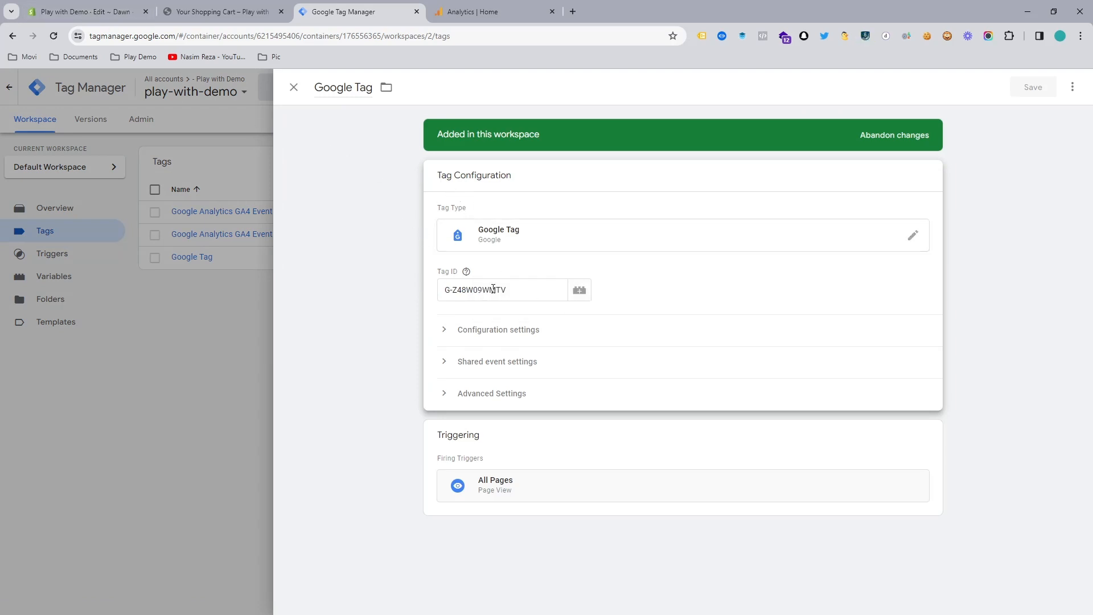
{"action": "left_click", "coordinate": [493, 1]}
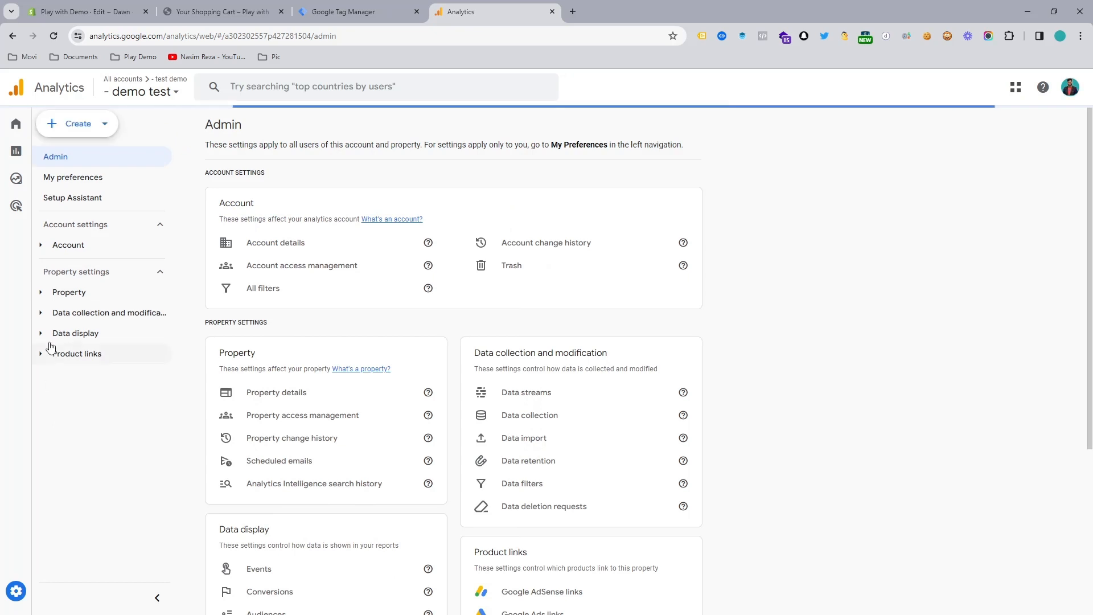
{"action": "left_click", "coordinate": [51, 335]}
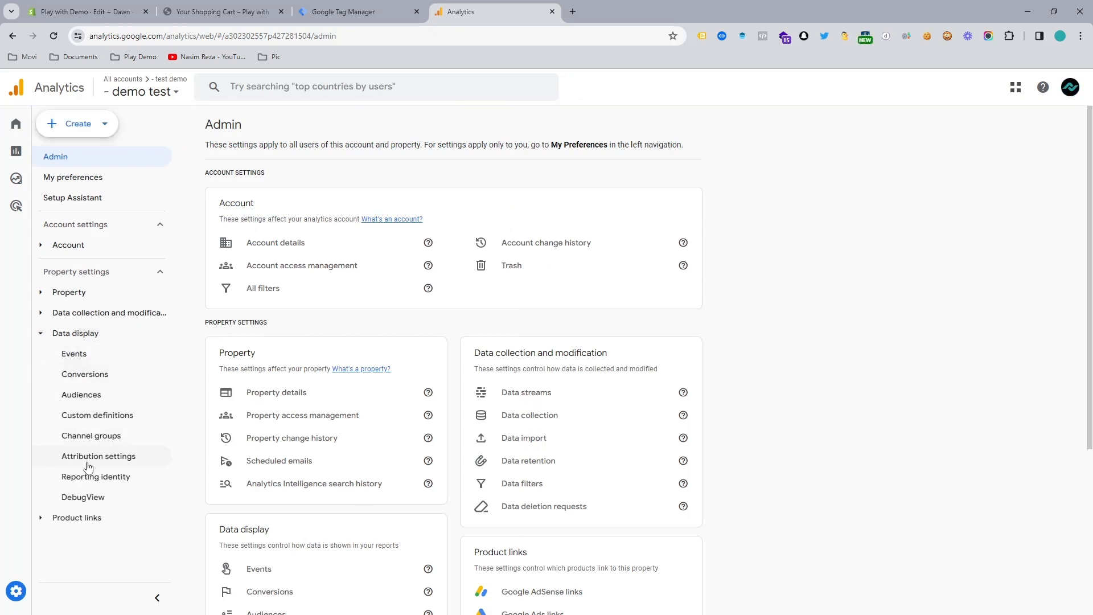
{"action": "left_click", "coordinate": [41, 313]}
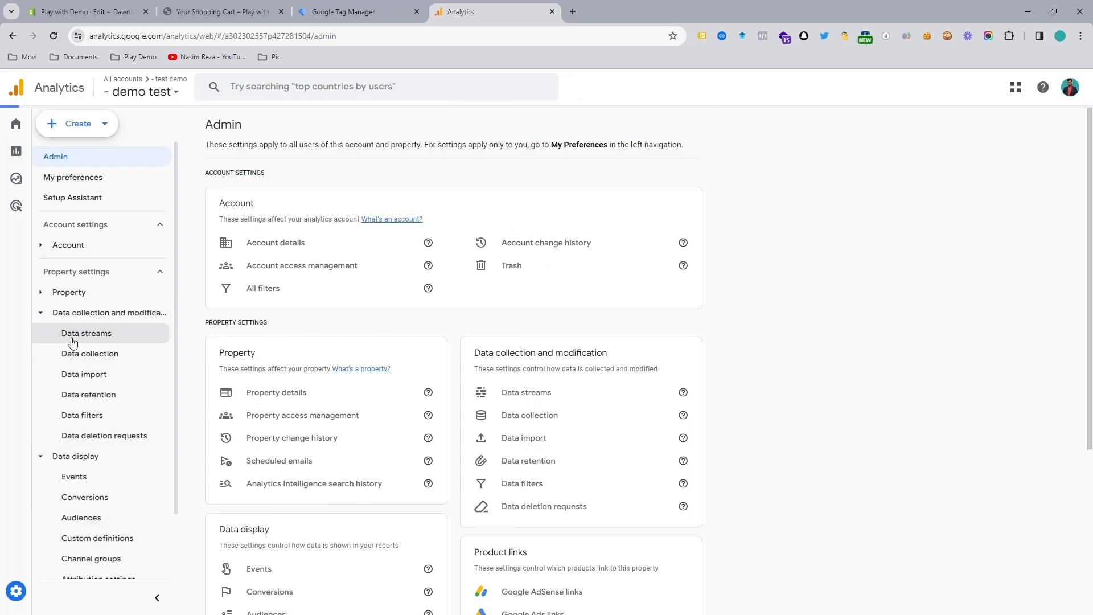
{"action": "left_click", "coordinate": [73, 340]}
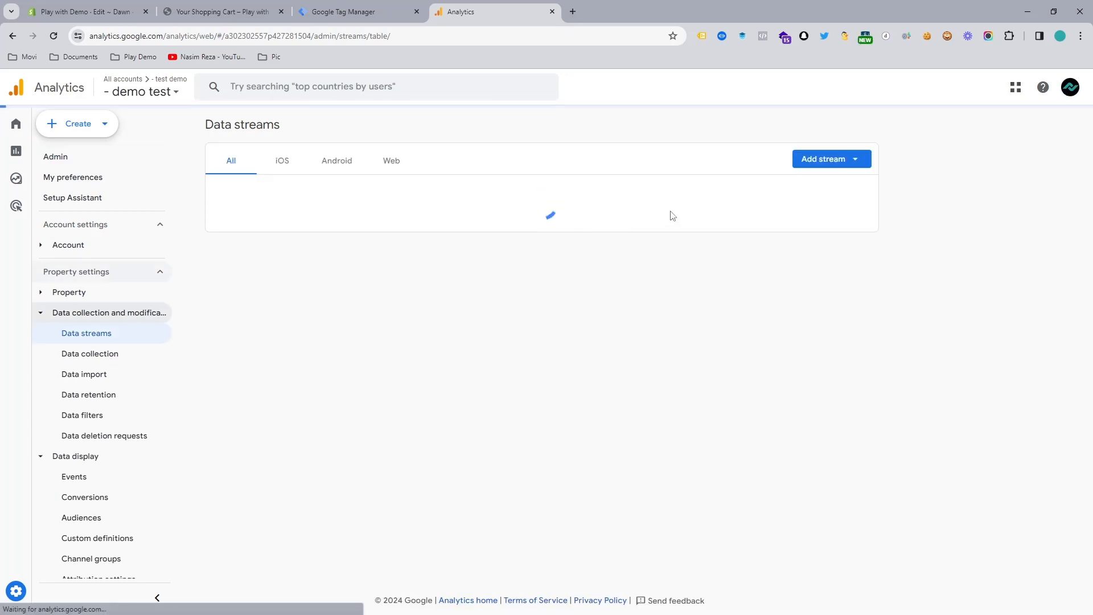
{"action": "left_click", "coordinate": [760, 201]}
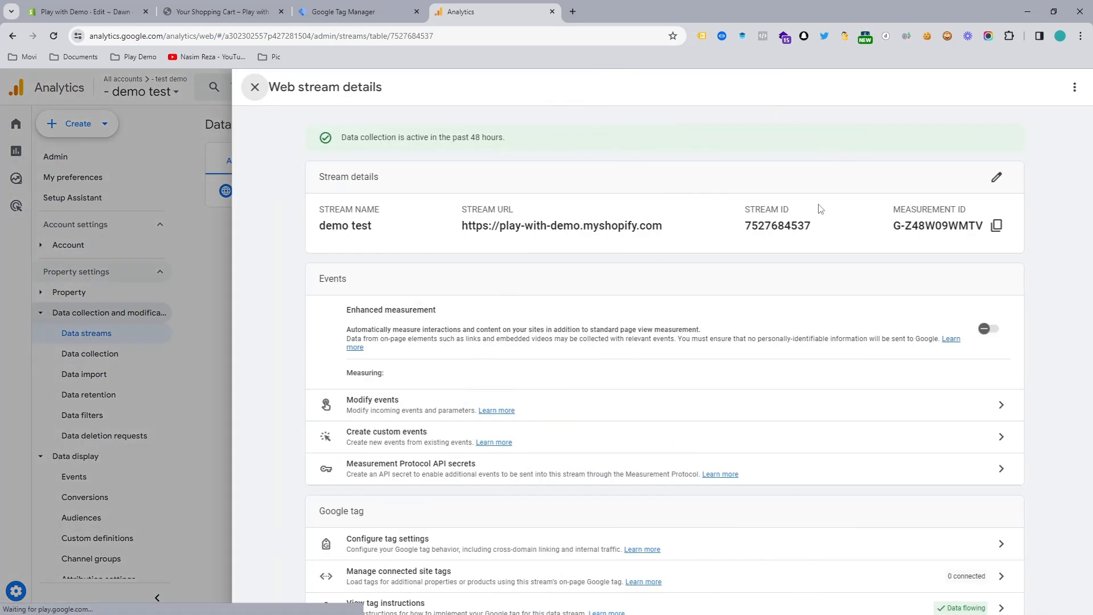
{"action": "left_click", "coordinate": [982, 225]}
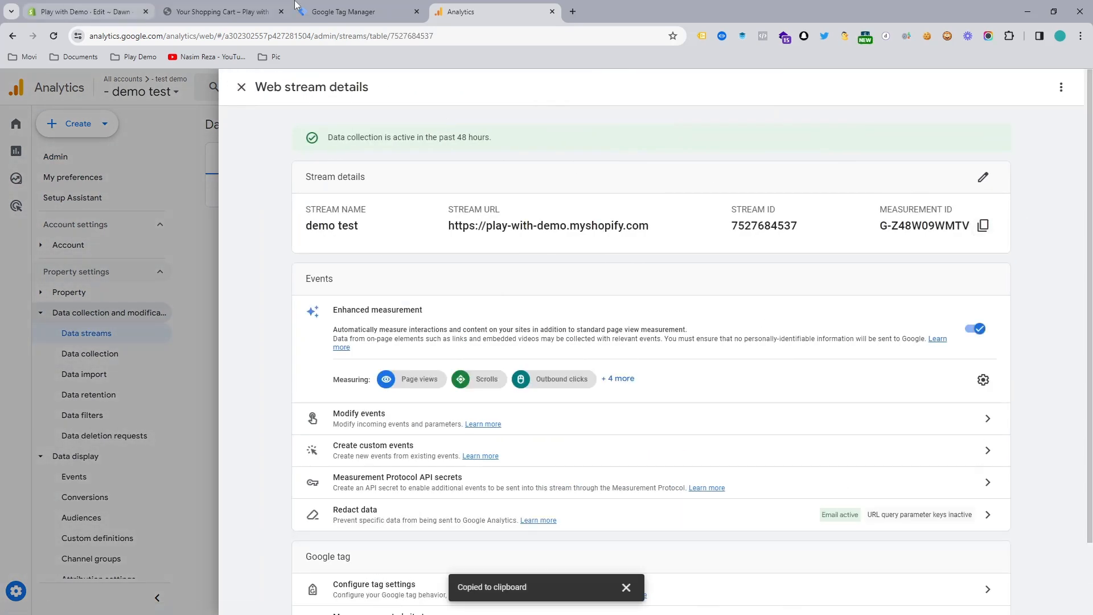
{"action": "left_click", "coordinate": [326, 9]}
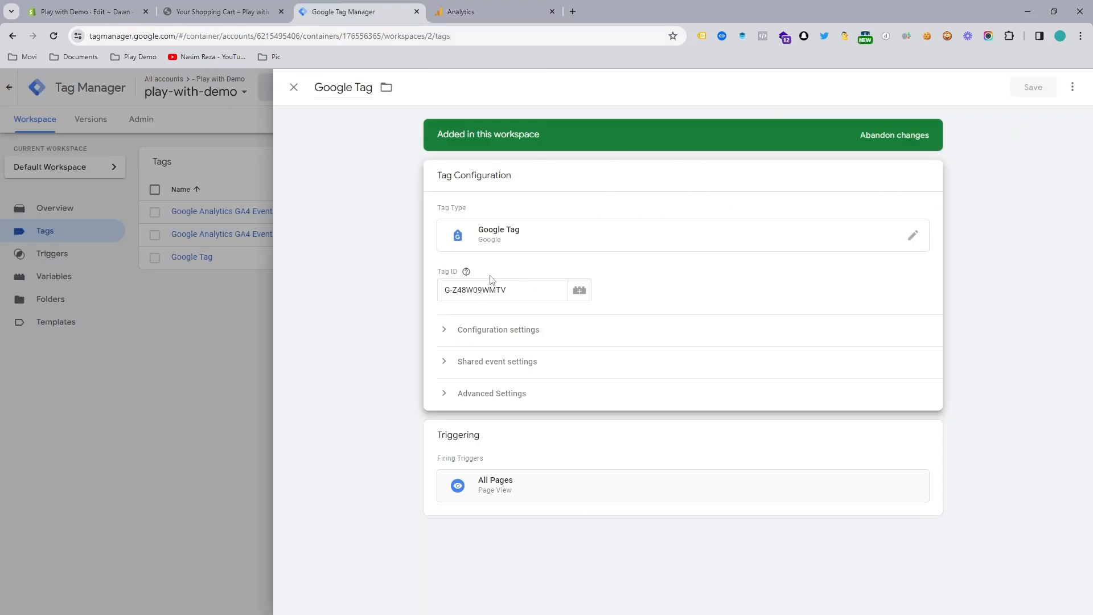
{"action": "left_click", "coordinate": [236, 185]}
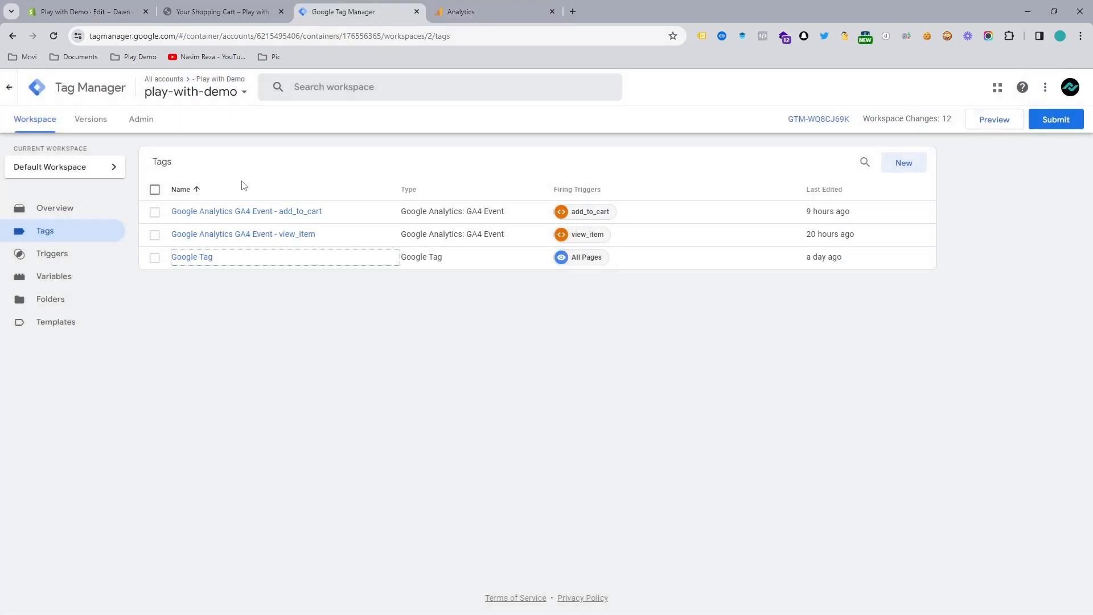
{"action": "left_click", "coordinate": [995, 121]}
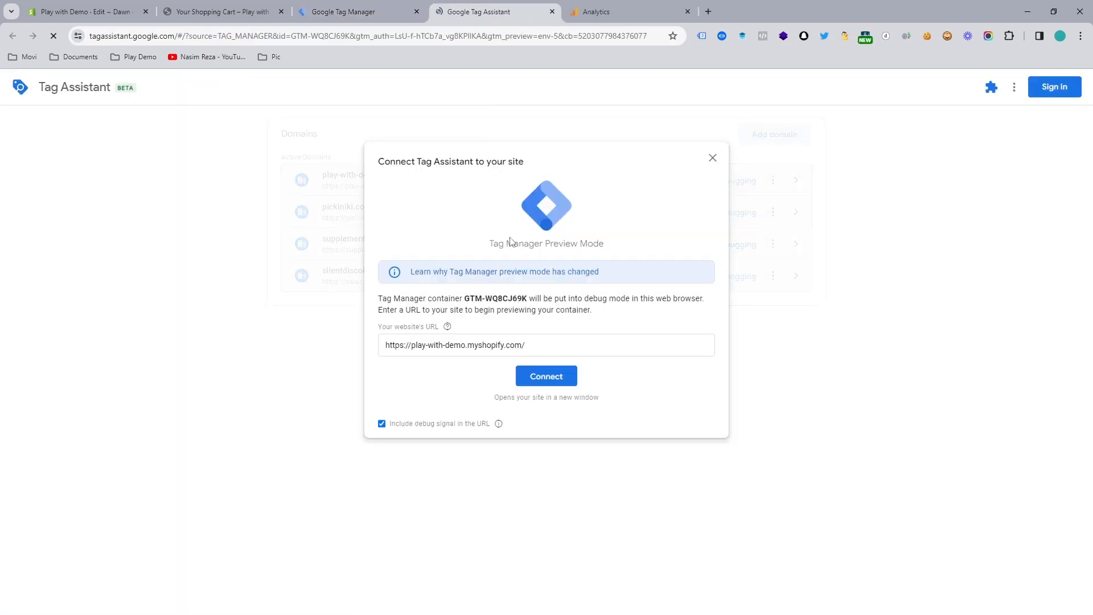
{"action": "left_click", "coordinate": [541, 377]}
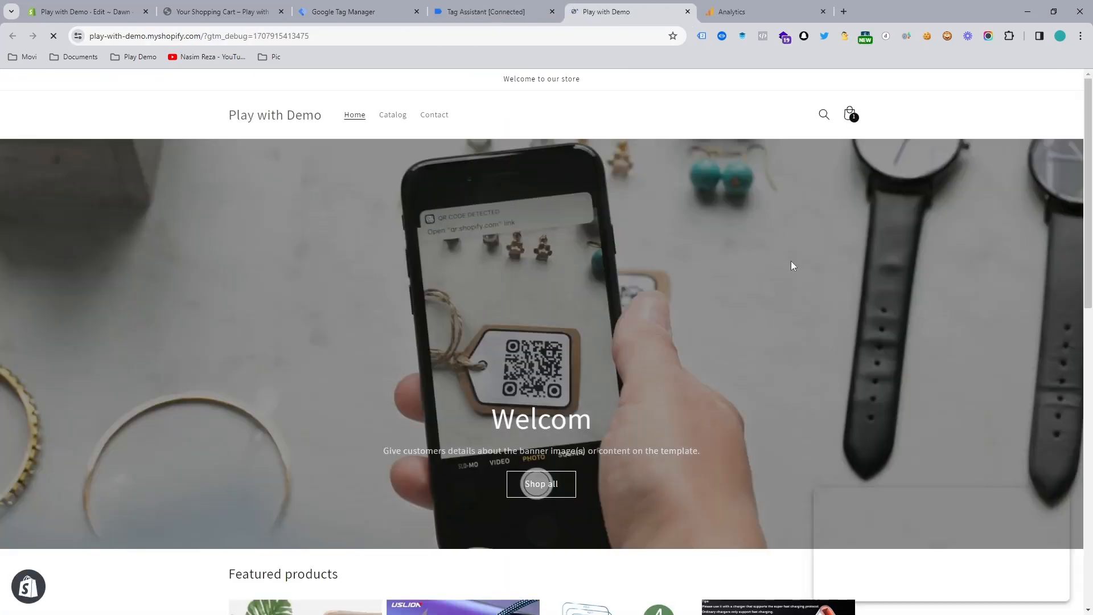
{"action": "left_click", "coordinate": [518, 3]}
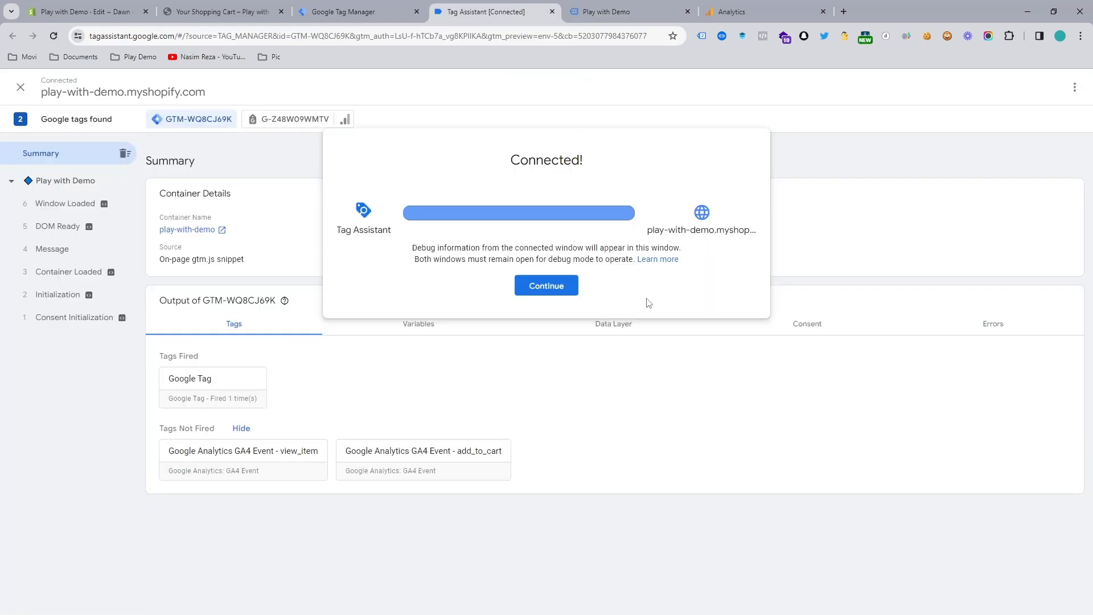
{"action": "left_click", "coordinate": [557, 295]}
Step: Open the shopping cart in the previewed store and select the cart page's view_cart event in Tag Assistant
{"action": "left_click", "coordinate": [595, 7]}
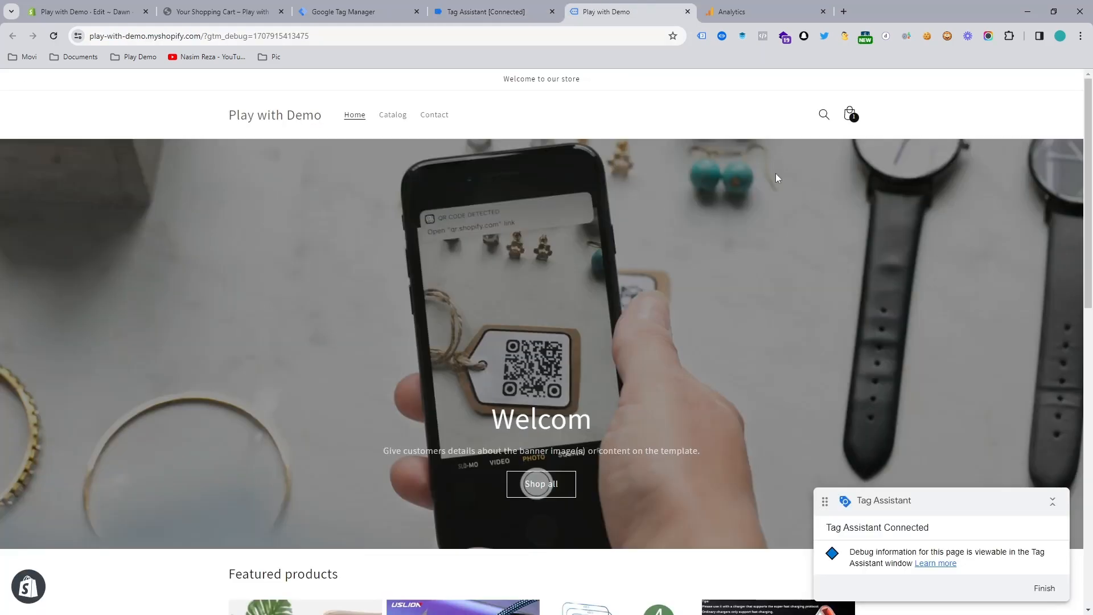
{"action": "left_click", "coordinate": [850, 116]}
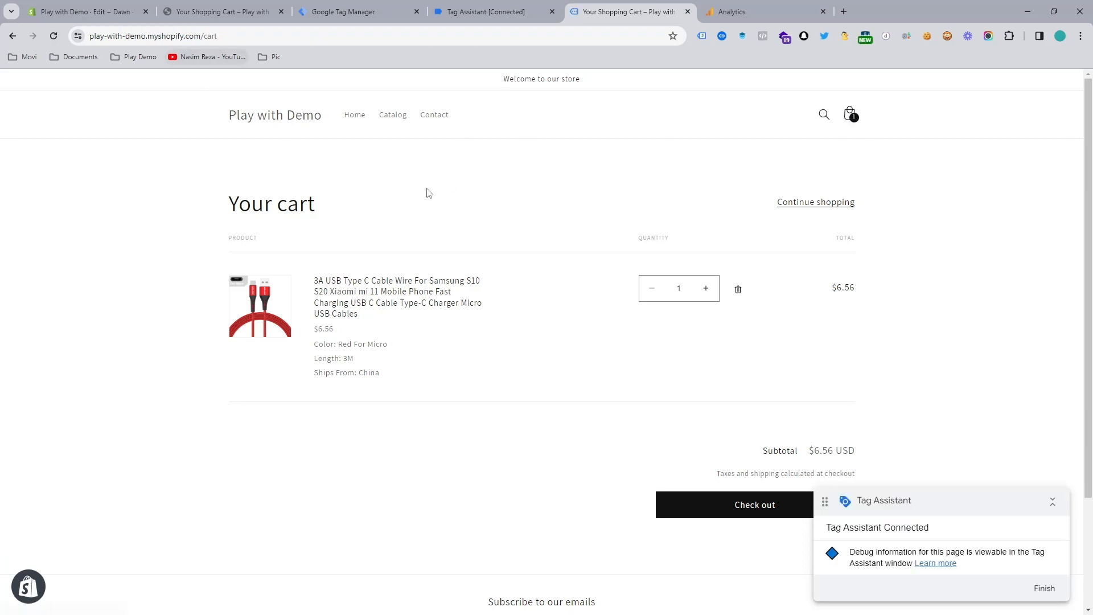
{"action": "left_click", "coordinate": [491, 5]}
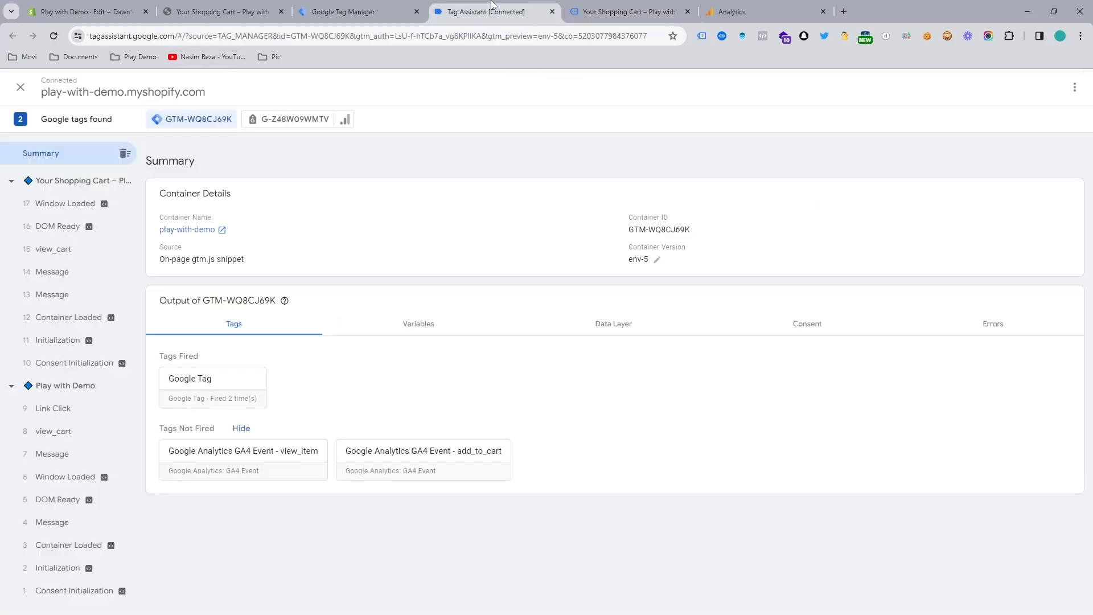
{"action": "left_click", "coordinate": [43, 257]}
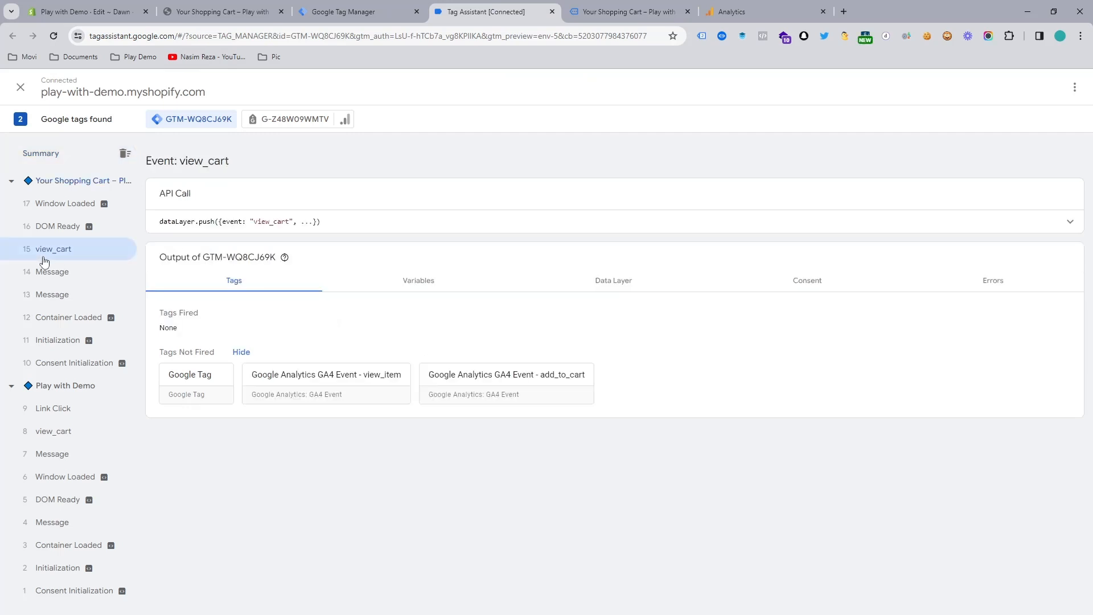
Step: Expand the view_cart event's API call and examine its ecommerce data
{"action": "mouse_move", "coordinate": [92, 226]}
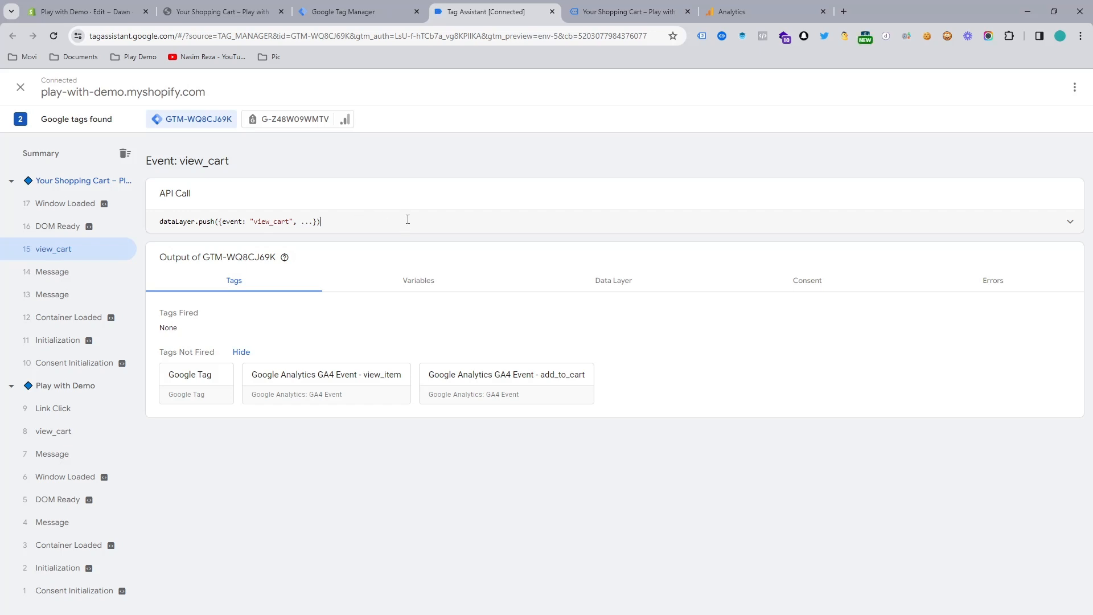
{"action": "left_click", "coordinate": [218, 219]}
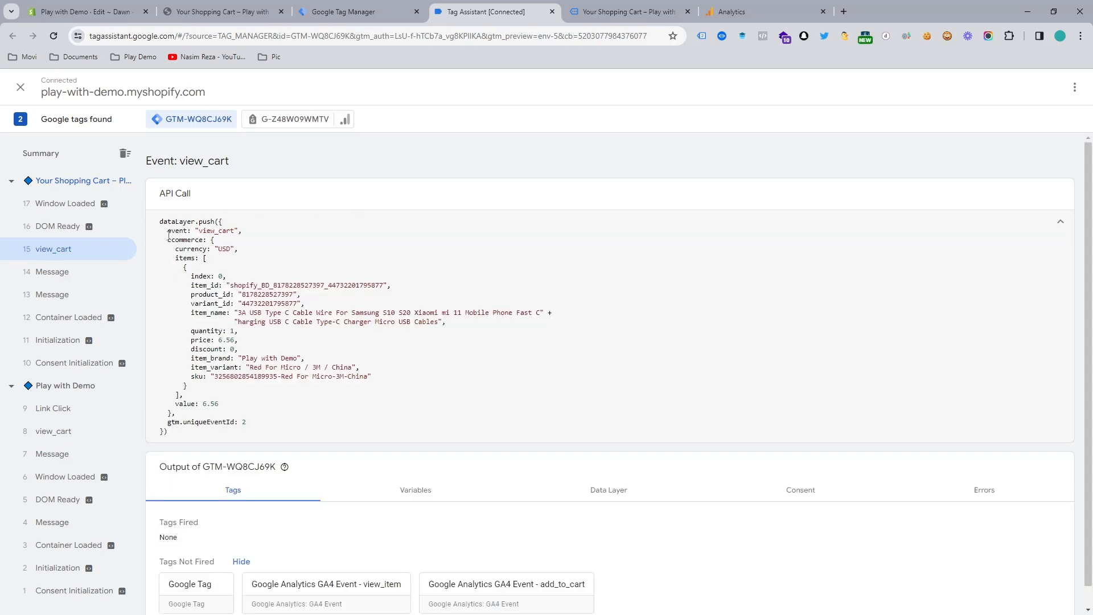
{"action": "left_click_drag", "start_coordinate": [168, 236], "coordinate": [250, 359]}
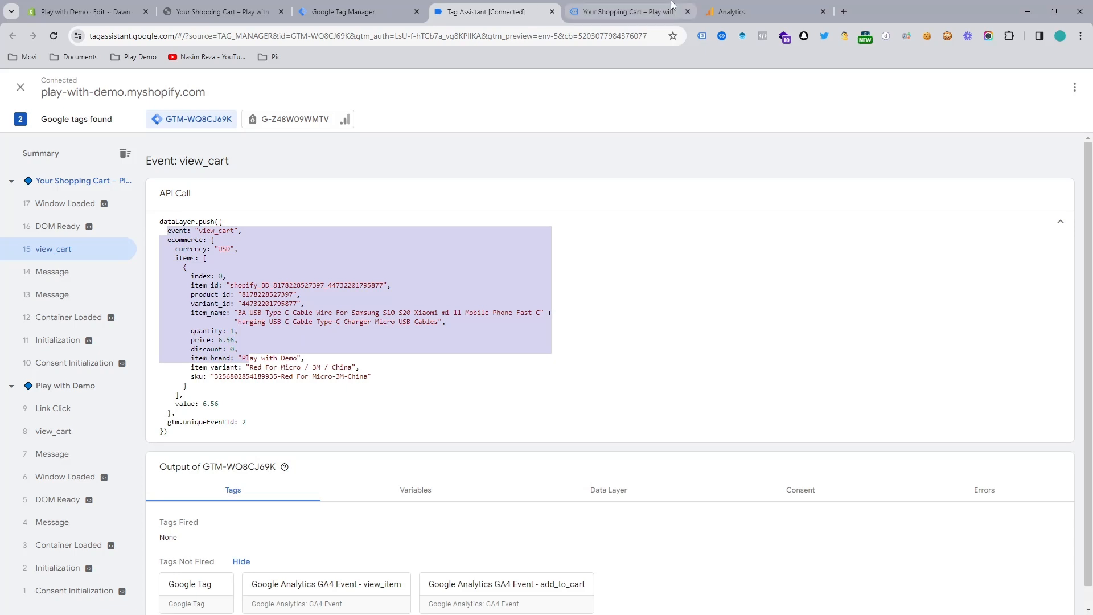
Step: Compare the store cart page's item details with the price and currency in the view_cart API call
{"action": "left_click", "coordinate": [625, 11]}
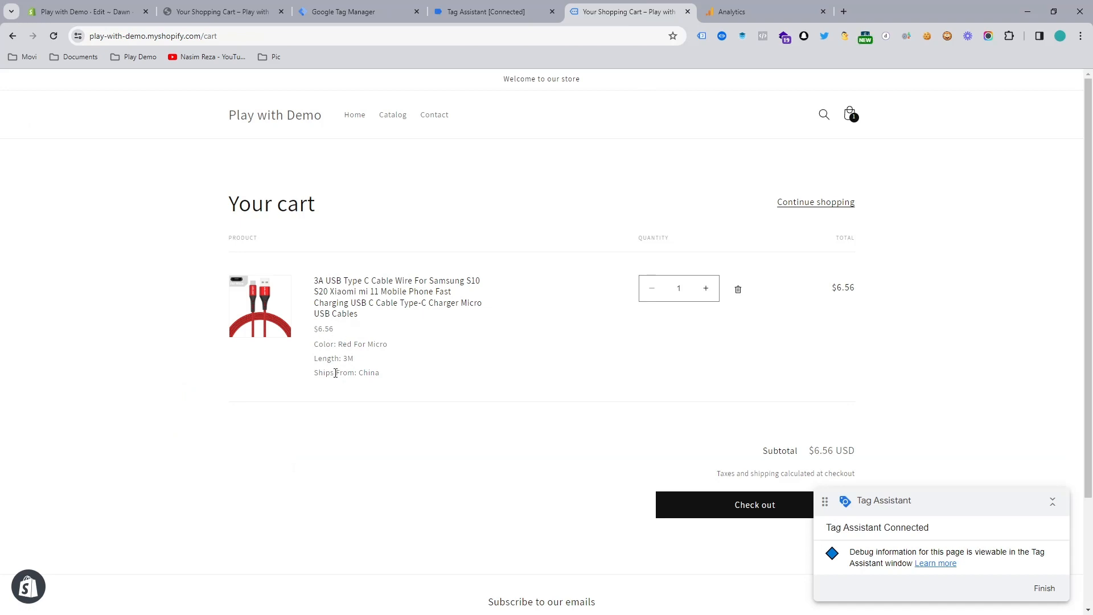
{"action": "left_click", "coordinate": [490, 10]}
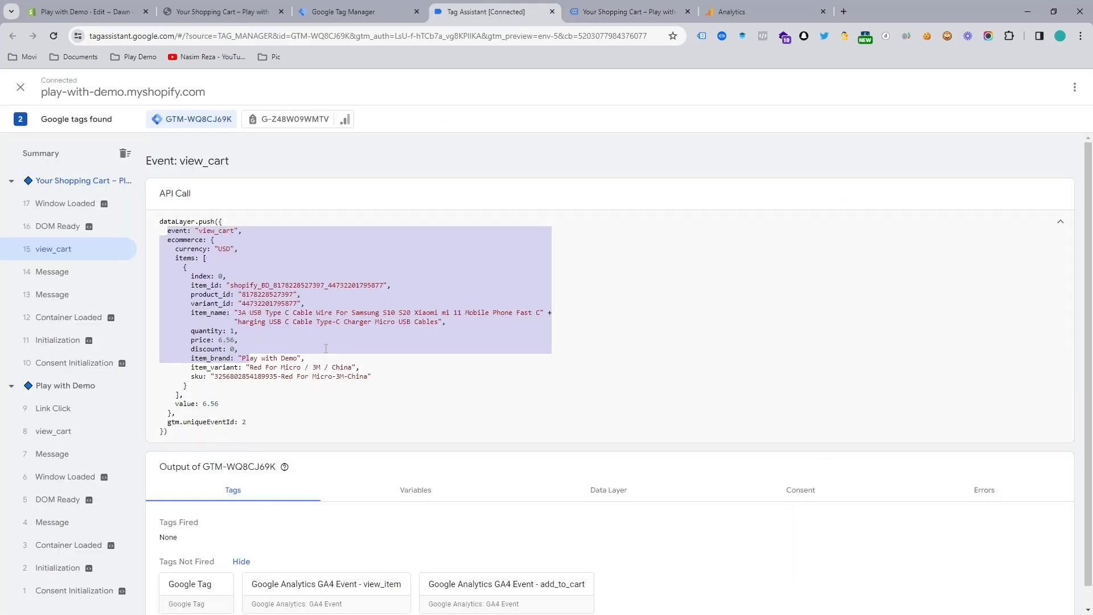
{"action": "left_click", "coordinate": [273, 298]}
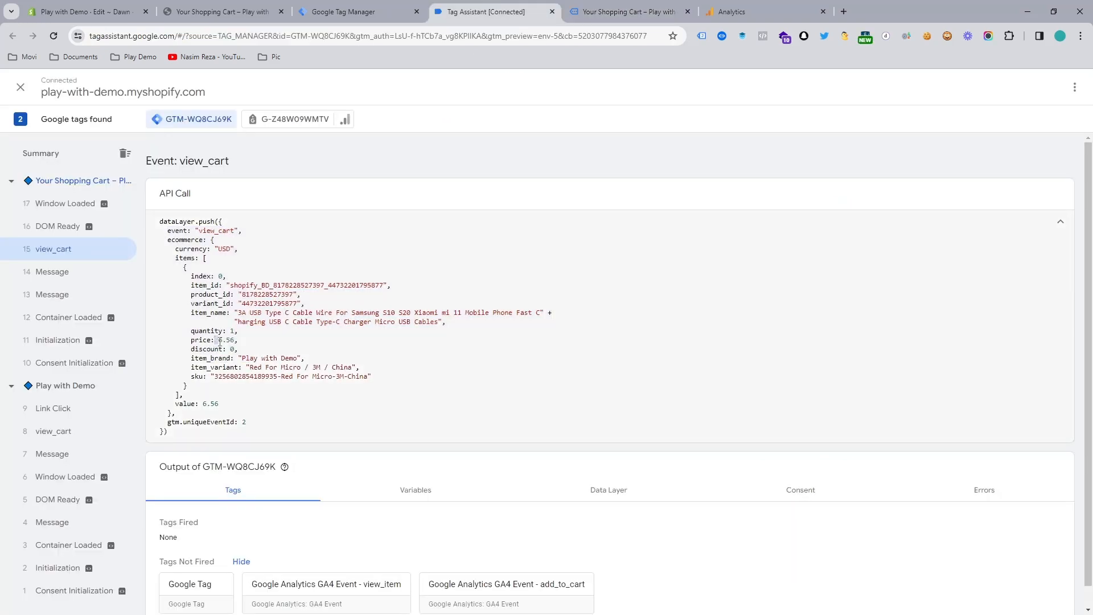
{"action": "left_click_drag", "start_coordinate": [220, 341], "coordinate": [236, 340]}
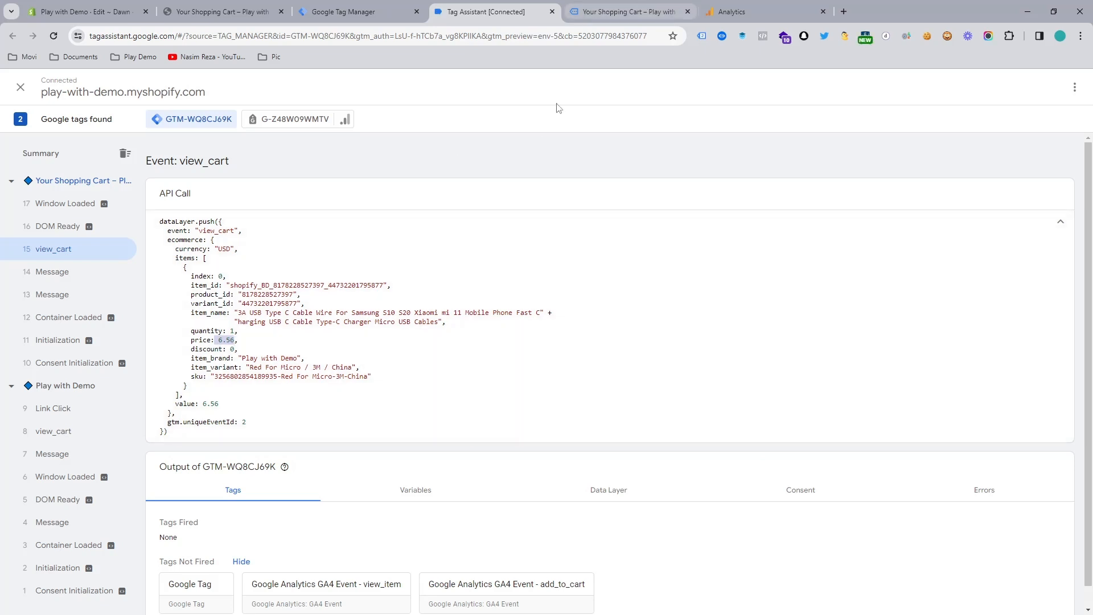
{"action": "left_click_drag", "start_coordinate": [222, 244], "coordinate": [229, 247]}
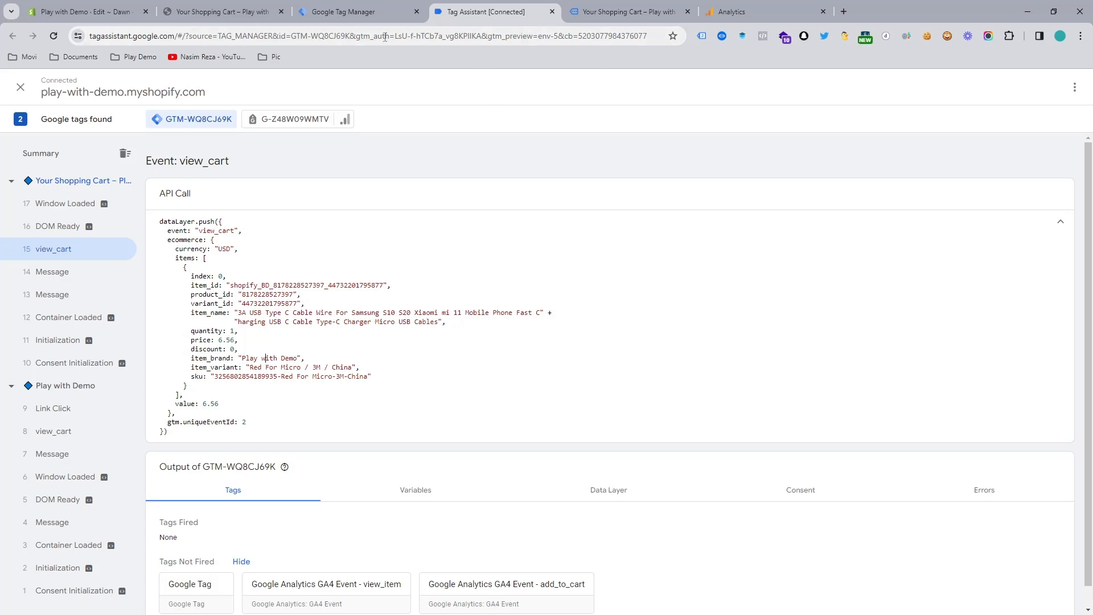
Step: Create a new tag in the Tag Manager container with the type Google Analytics: GA4 Event
{"action": "left_click", "coordinate": [367, 7]}
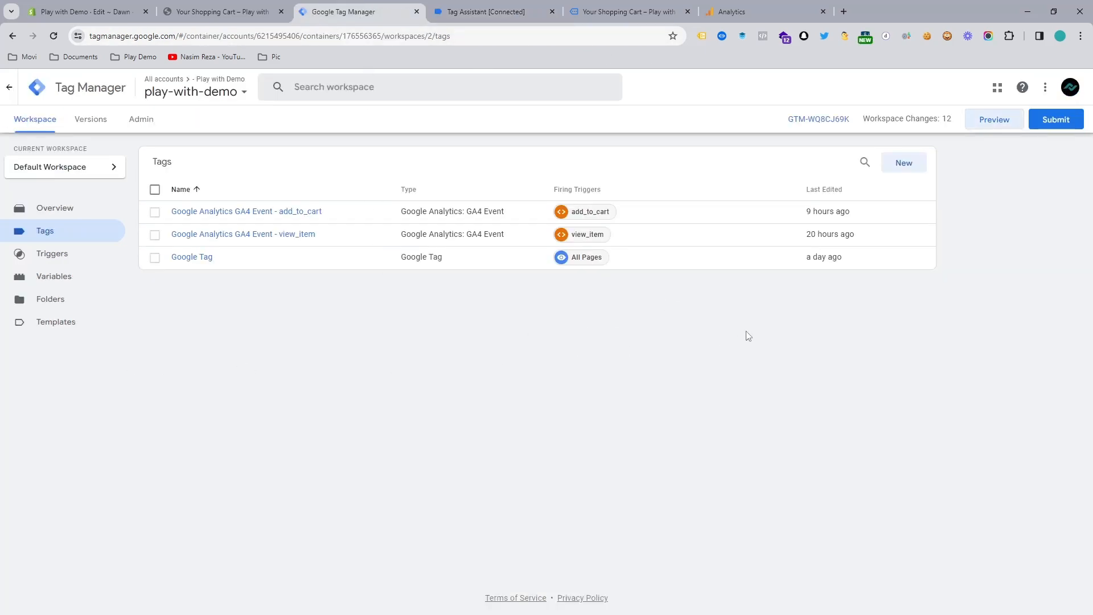
{"action": "left_click", "coordinate": [909, 167]}
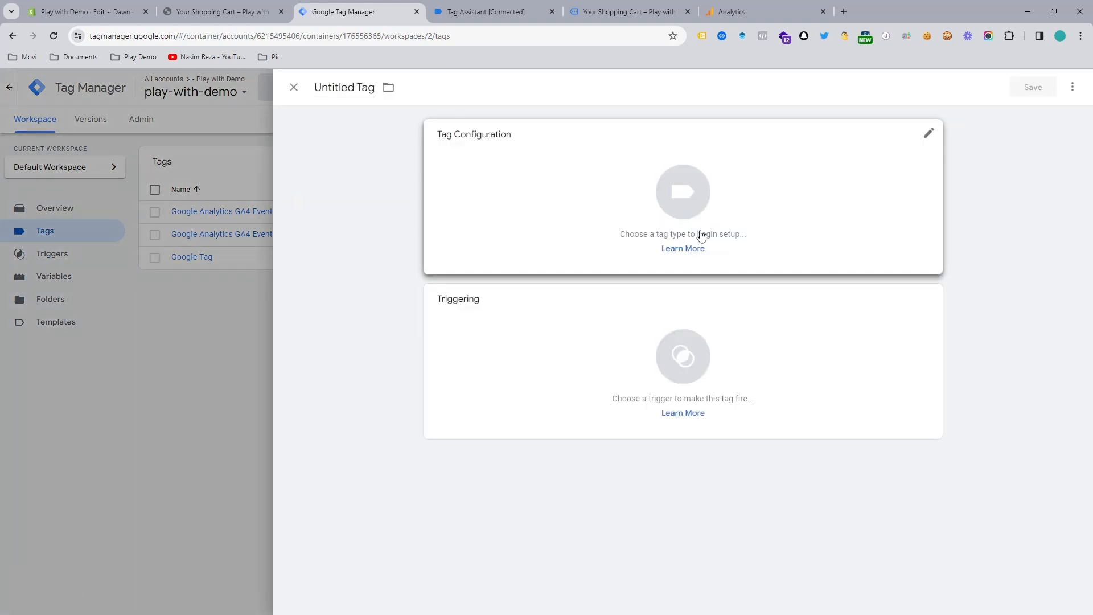
{"action": "left_click", "coordinate": [648, 182]}
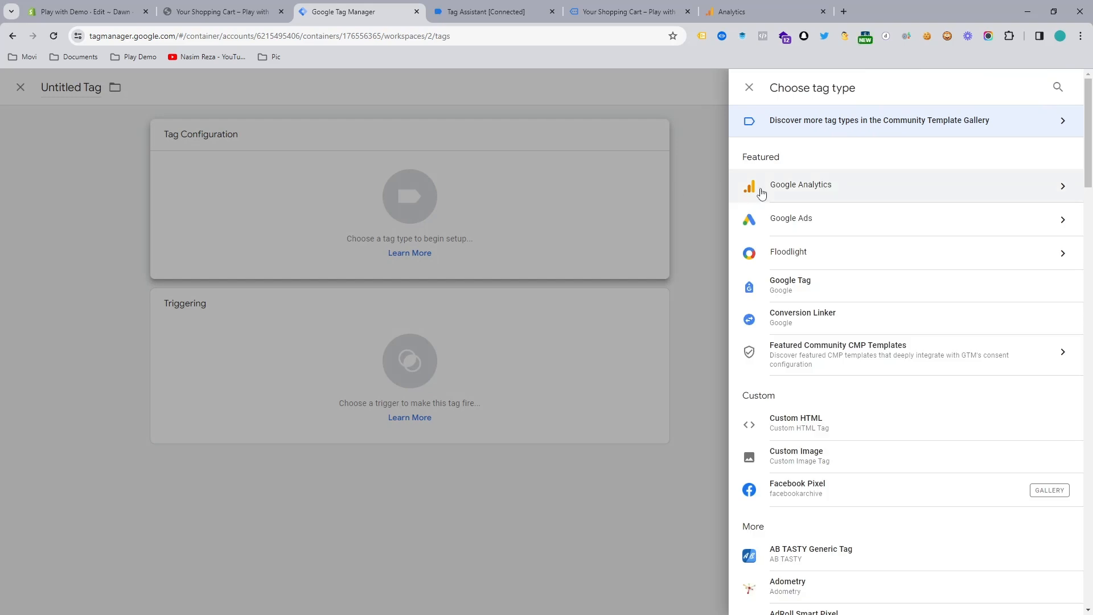
{"action": "left_click", "coordinate": [799, 194]}
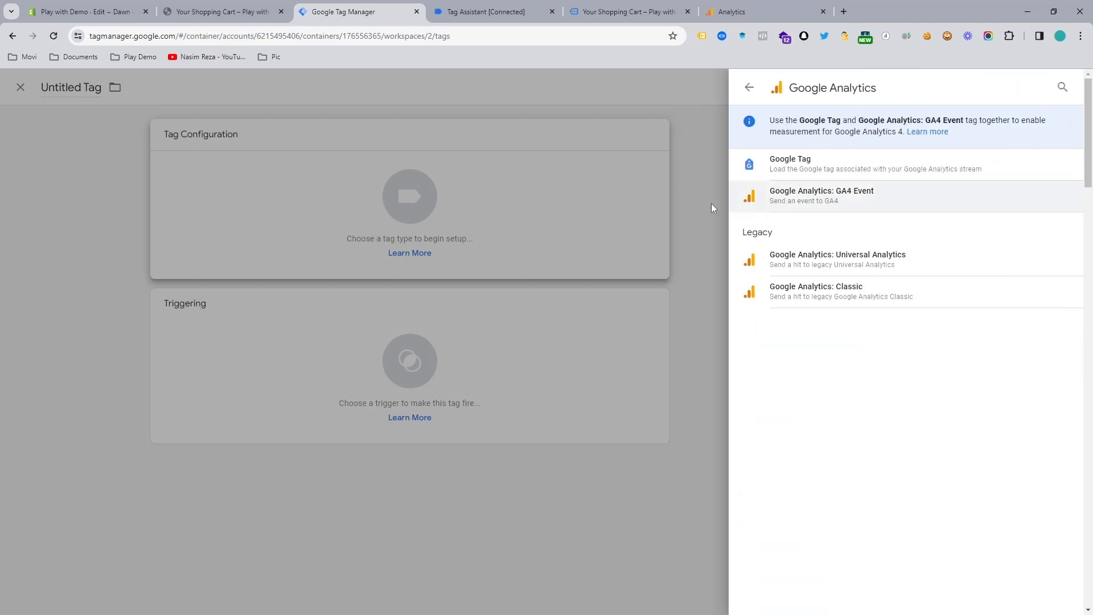
{"action": "left_click", "coordinate": [837, 195]}
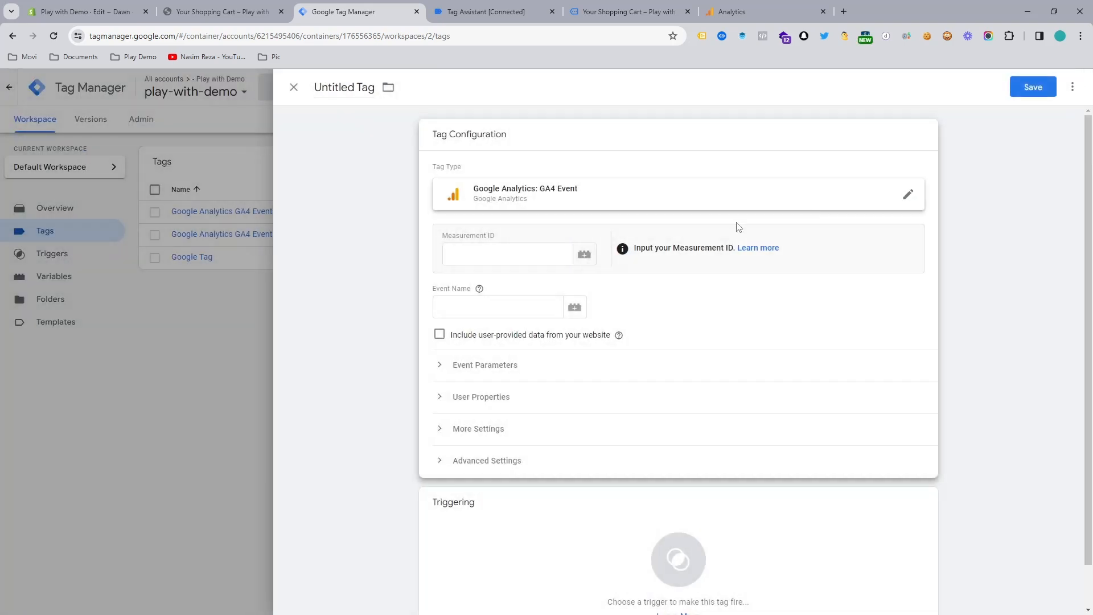
Step: Copy the measurement ID G-Z48W09WMTV from the demo test web stream in Google Analytics into the new tag
{"action": "left_click", "coordinate": [740, 11]}
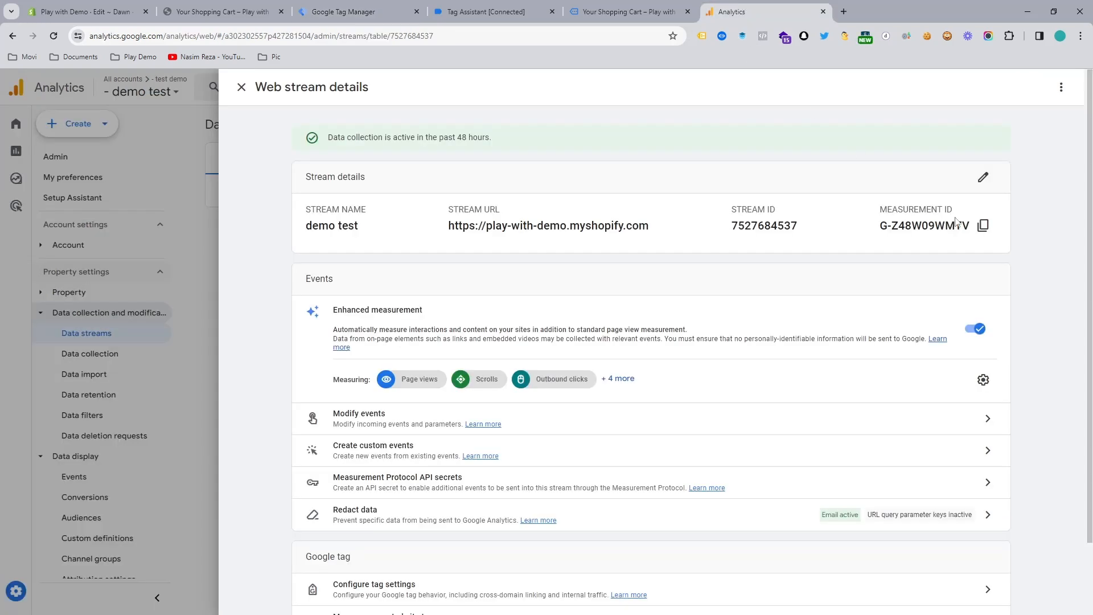
{"action": "left_click", "coordinate": [983, 226]}
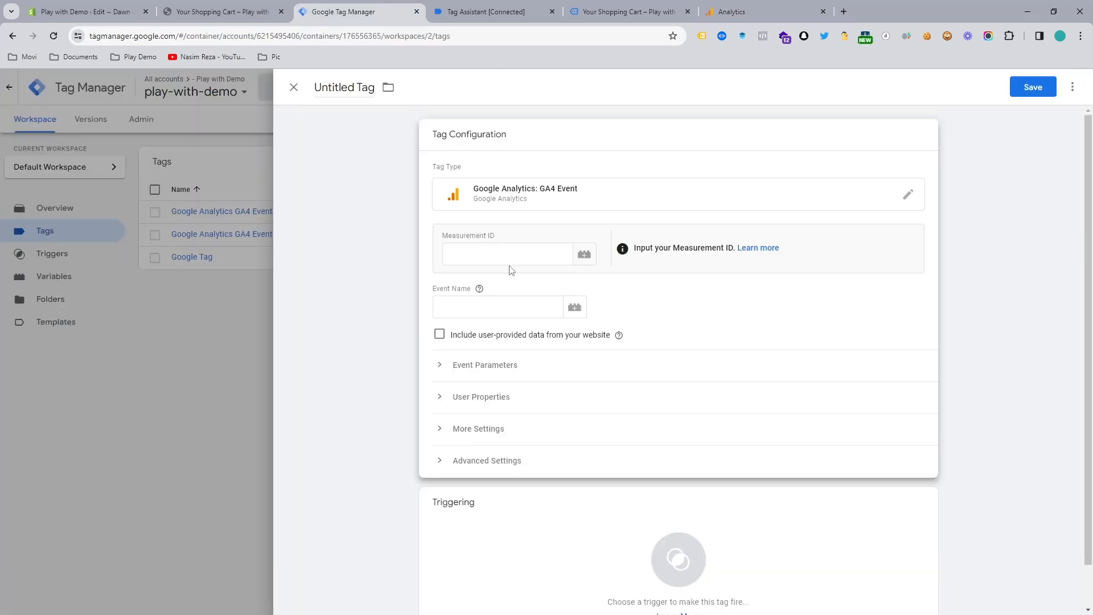
{"action": "left_click", "coordinate": [510, 261]}
{"action": "key", "text": "ctrl+v"}
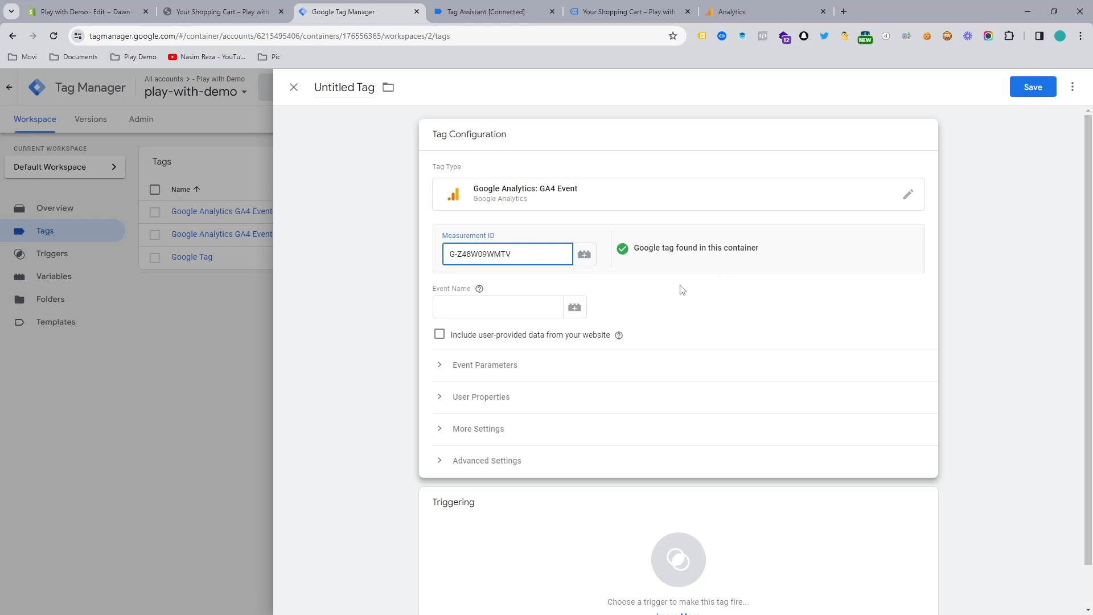
Step: Search Google for "ga4 standard events" and open the [GA4] Recommended events help article
{"action": "left_click", "coordinate": [464, 303]}
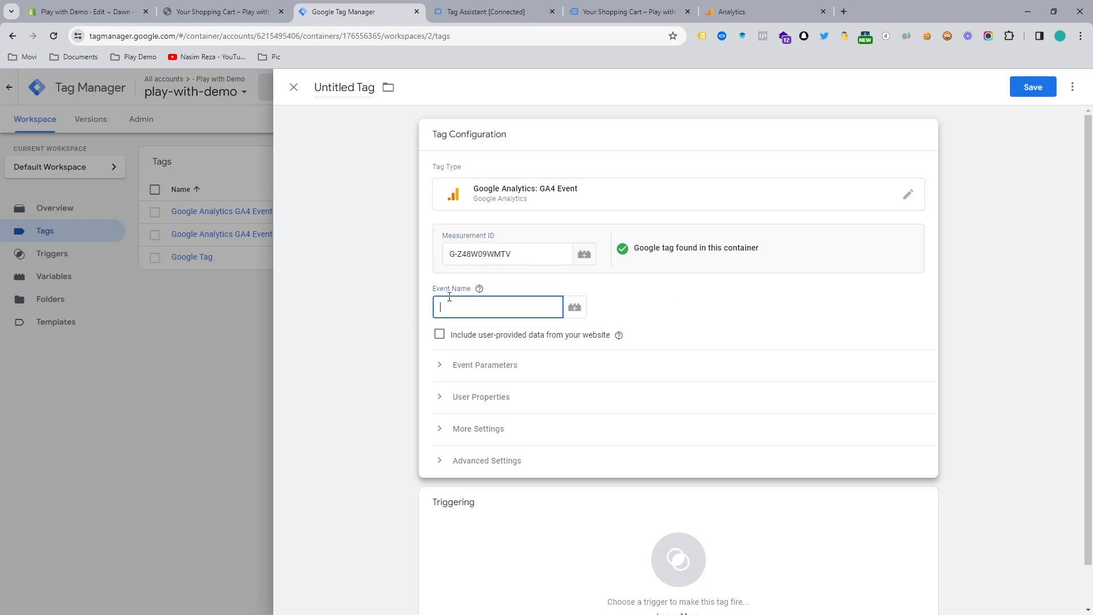
{"action": "left_click", "coordinate": [480, 290]}
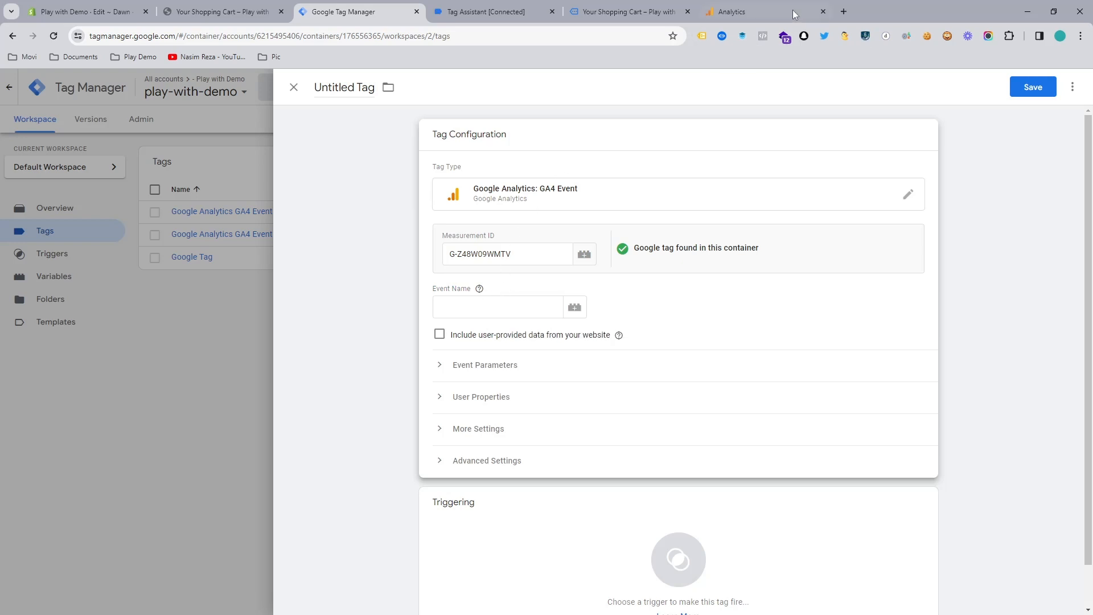
{"action": "left_click", "coordinate": [843, 11]}
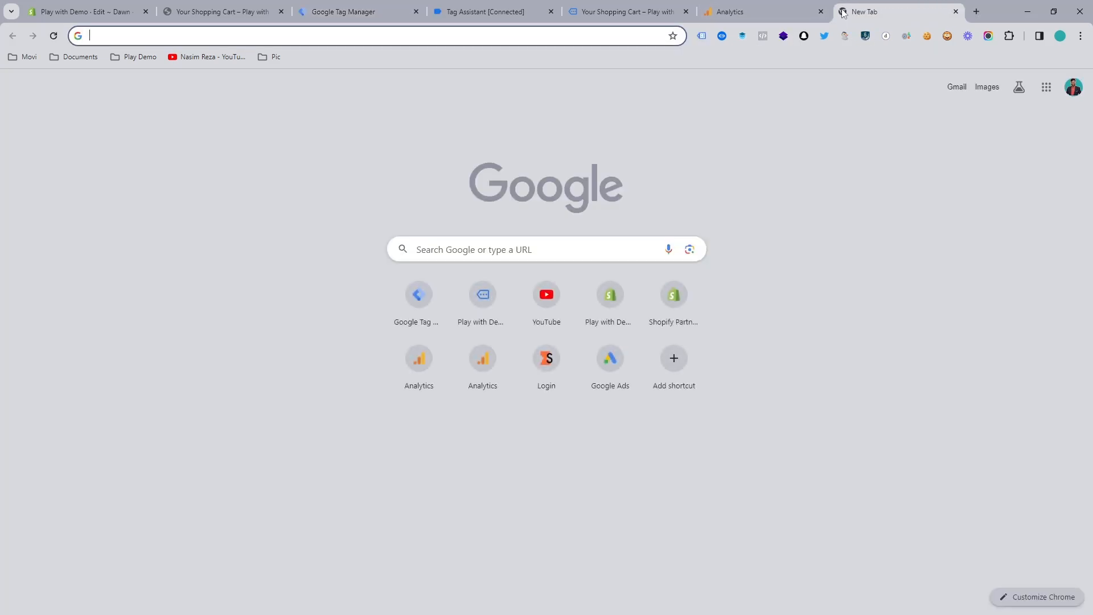
{"action": "type", "text": "ga"}
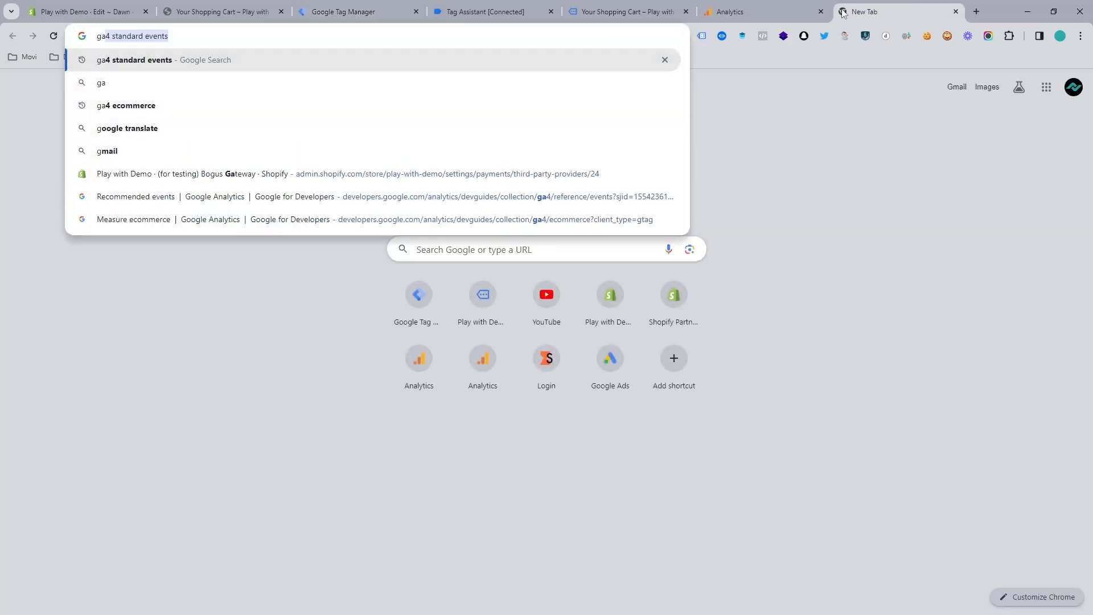
{"action": "key", "text": "Return"}
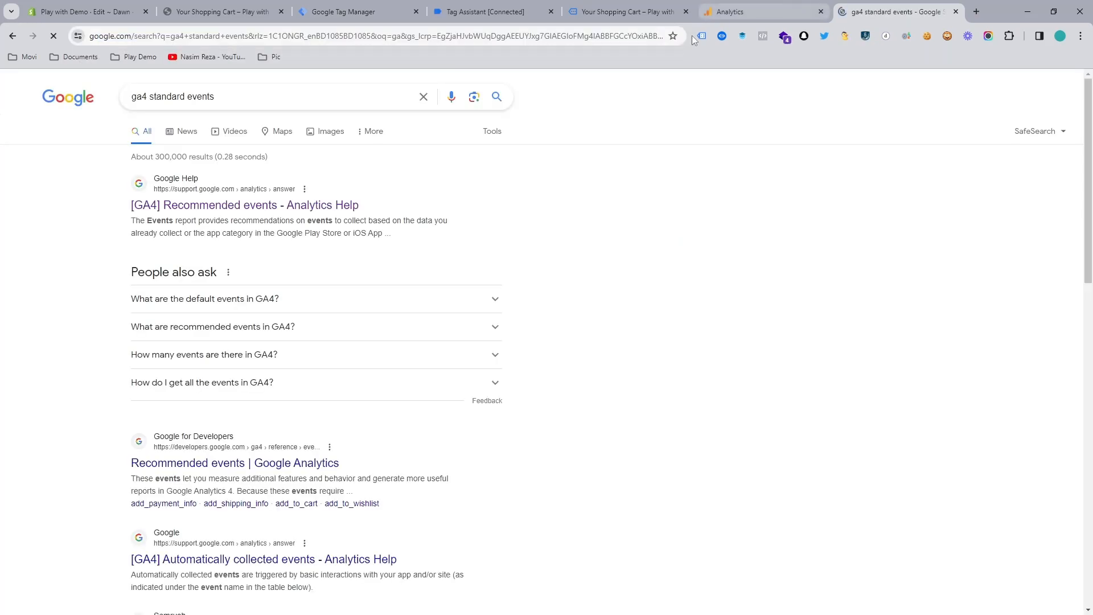
{"action": "left_click", "coordinate": [205, 206]}
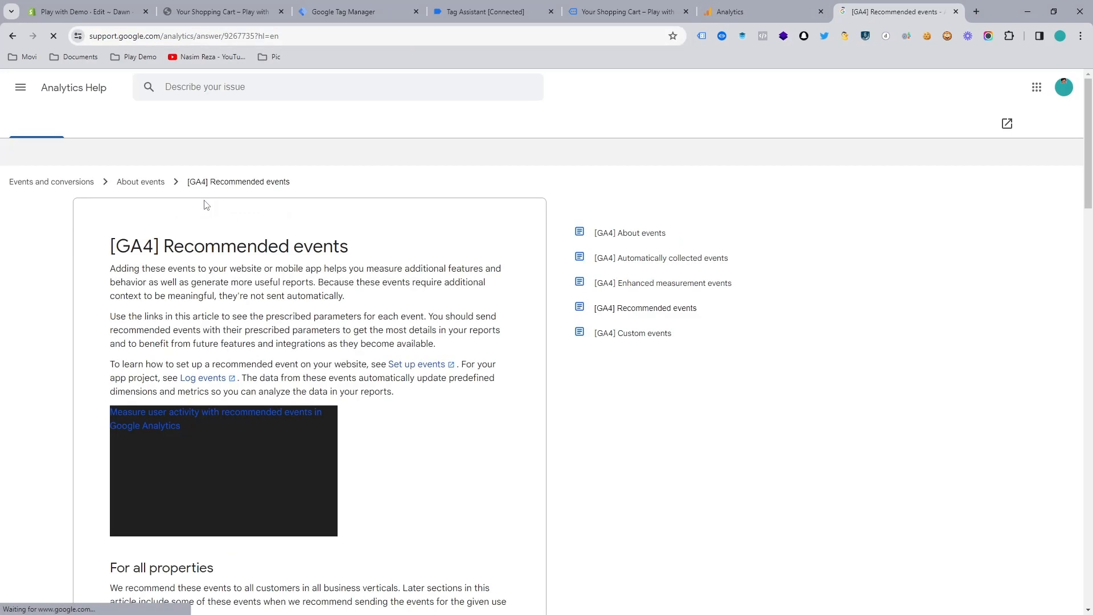
Step: Open the view_cart reference from the article's online sales events and examine its parameters
{"action": "scroll", "coordinate": [224, 224], "scroll_direction": "down", "scroll_amount": 4}
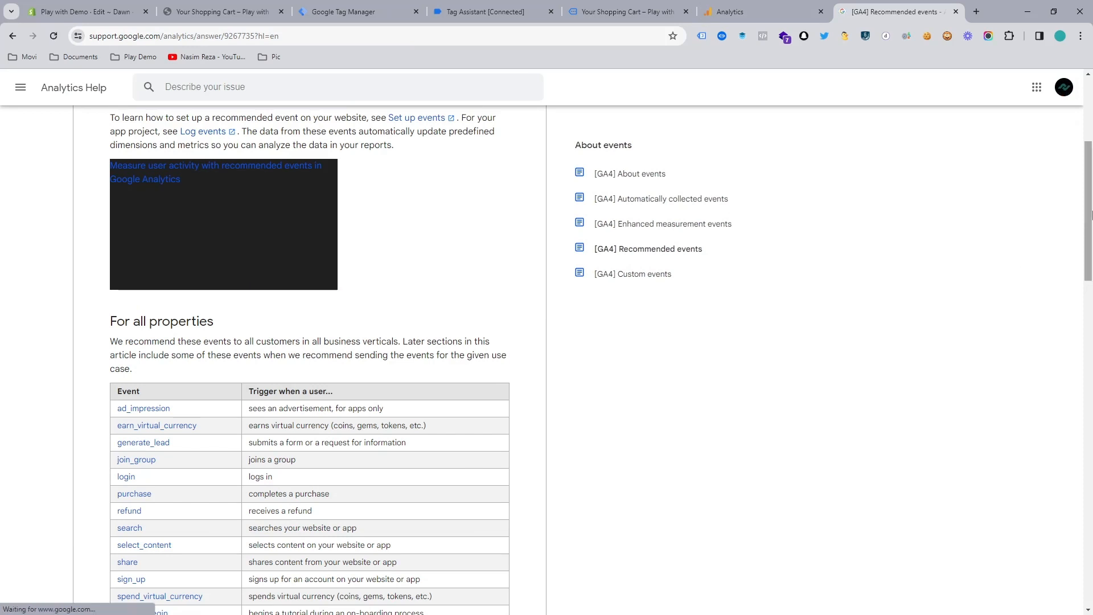
{"action": "left_click_drag", "start_coordinate": [1091, 177], "coordinate": [1091, 315]}
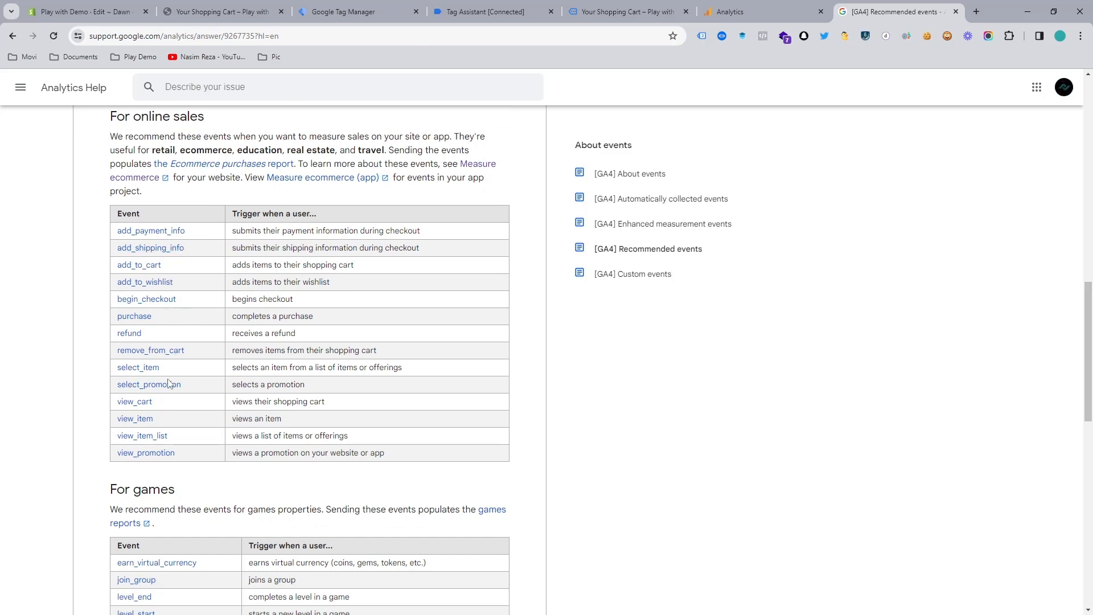
{"action": "left_click", "coordinate": [146, 405]}
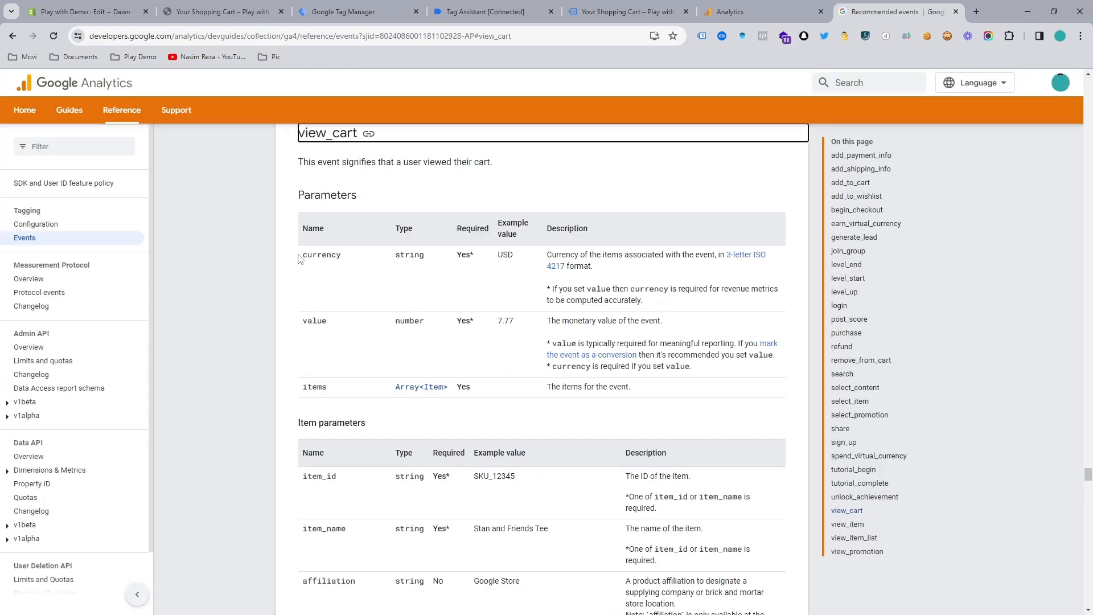
{"action": "left_click_drag", "start_coordinate": [301, 256], "coordinate": [455, 530]}
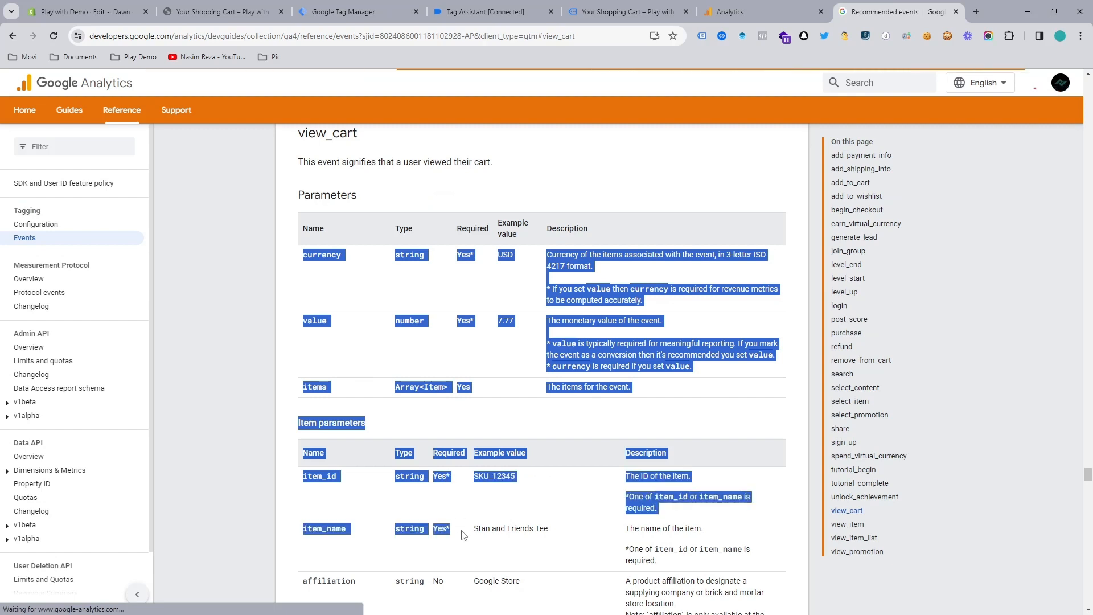
{"action": "left_click", "coordinate": [221, 330]}
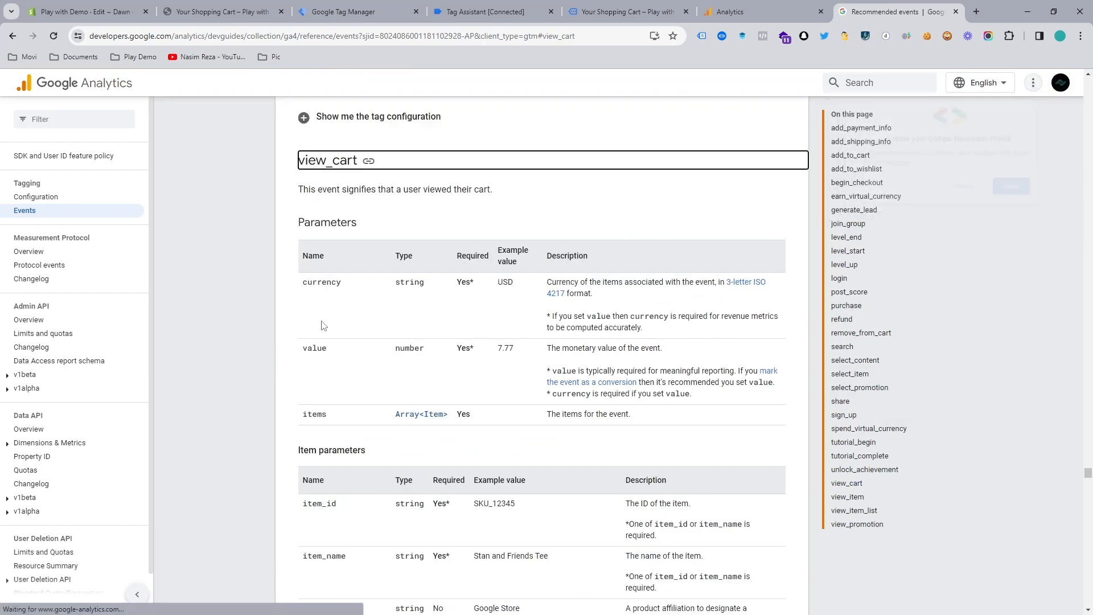
Step: Copy the event name view_cart from the reference page into the new tag's Event Name
{"action": "double_click", "coordinate": [325, 158]}
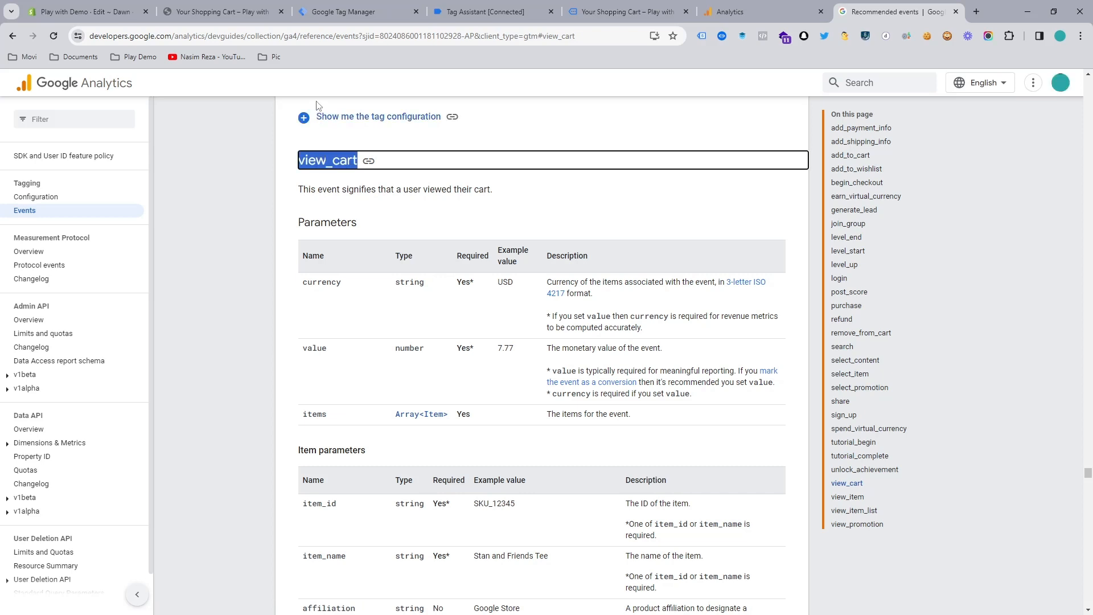
{"action": "left_click", "coordinate": [345, 12]}
{"action": "left_click", "coordinate": [494, 305]}
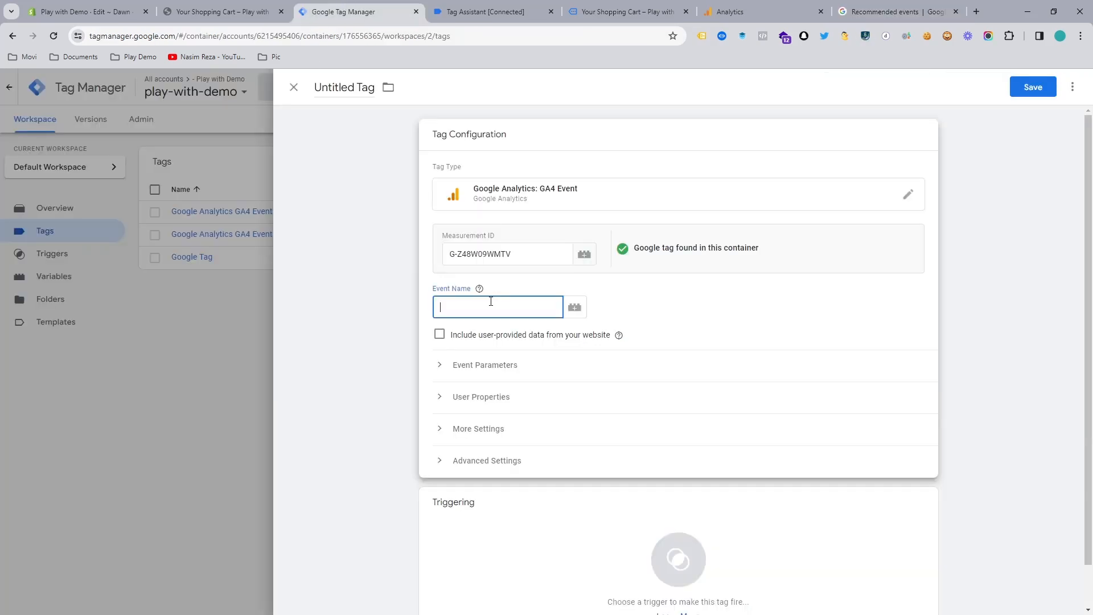
{"action": "key", "text": "ctrl+v"}
Step: Expand the tag's event parameters and add five empty parameter rows
{"action": "left_click", "coordinate": [442, 365]}
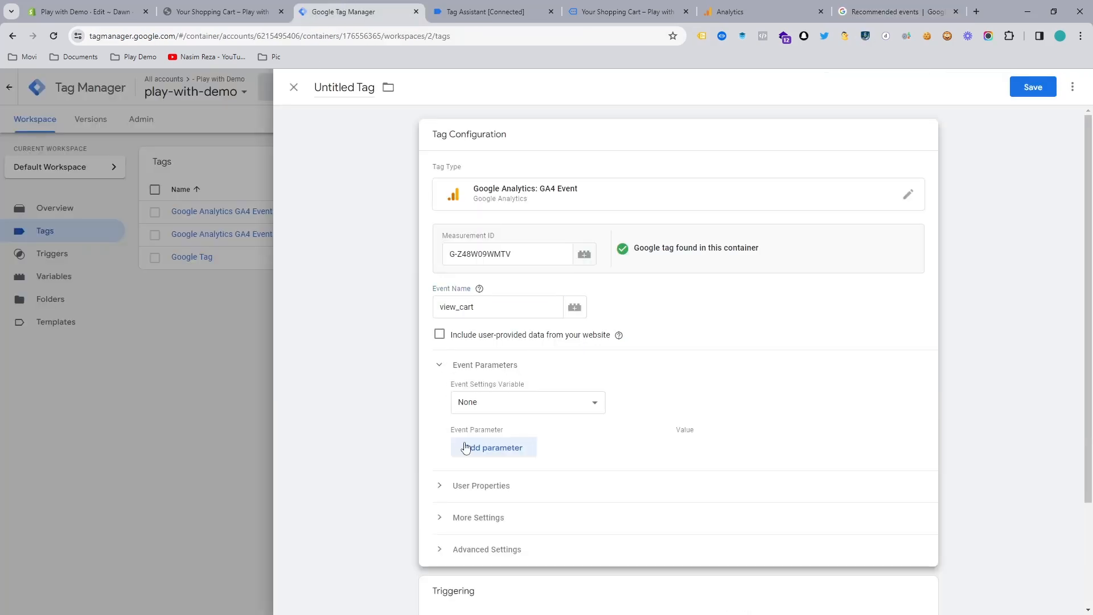
{"action": "left_click", "coordinate": [465, 446]}
{"action": "left_click", "coordinate": [484, 479]}
{"action": "left_click", "coordinate": [494, 512]}
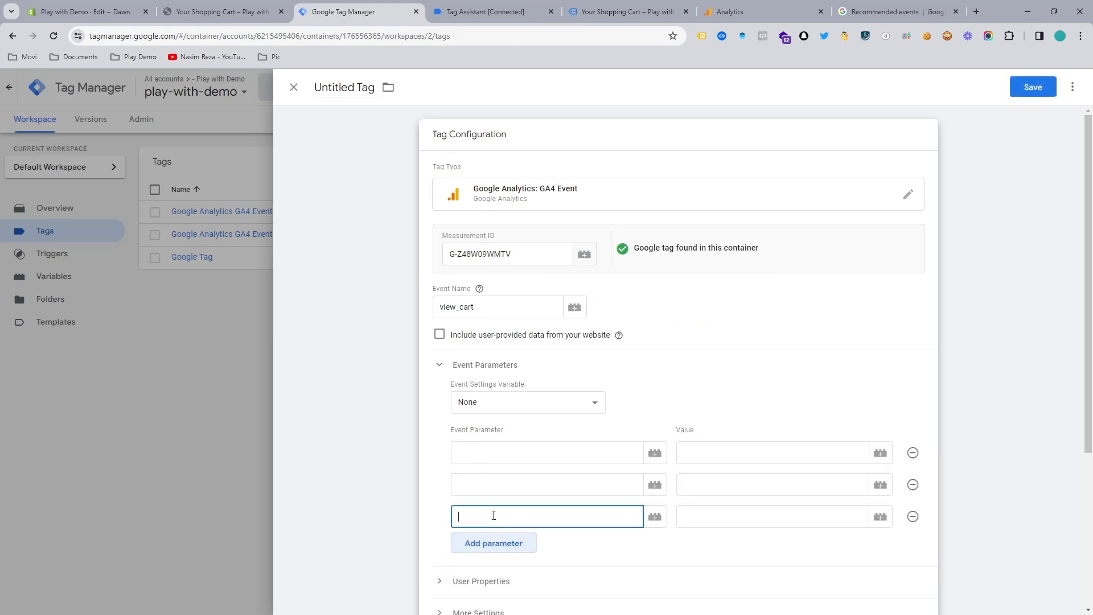
{"action": "left_click", "coordinate": [495, 543]}
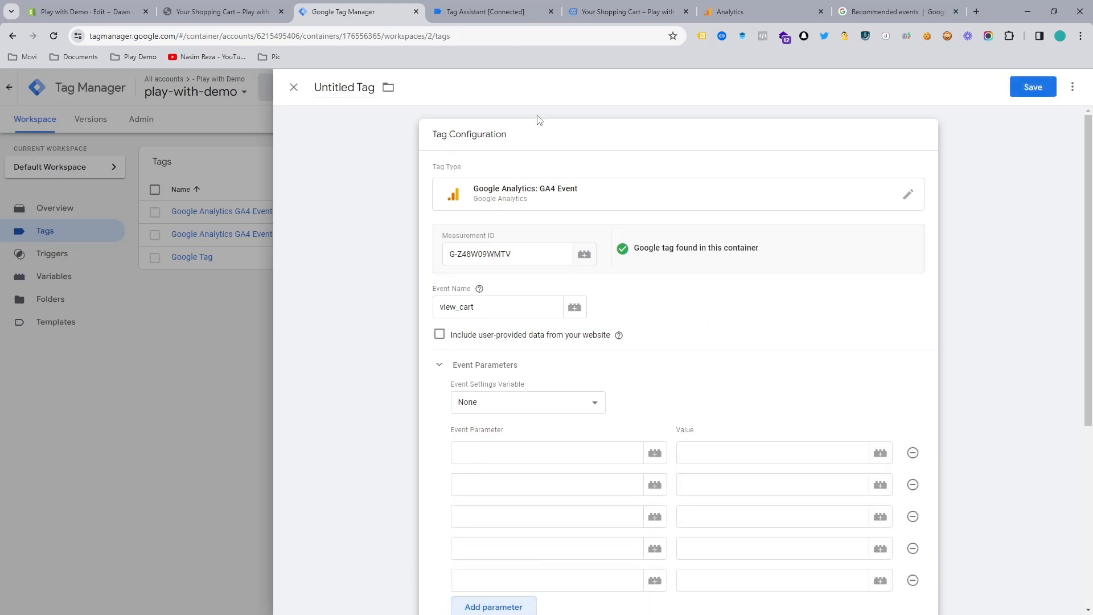
Step: Check the view_cart parameters in the Google Analytics reference and copy the parameter name currency
{"action": "left_click", "coordinate": [626, 11]}
{"action": "left_click", "coordinate": [880, 11]}
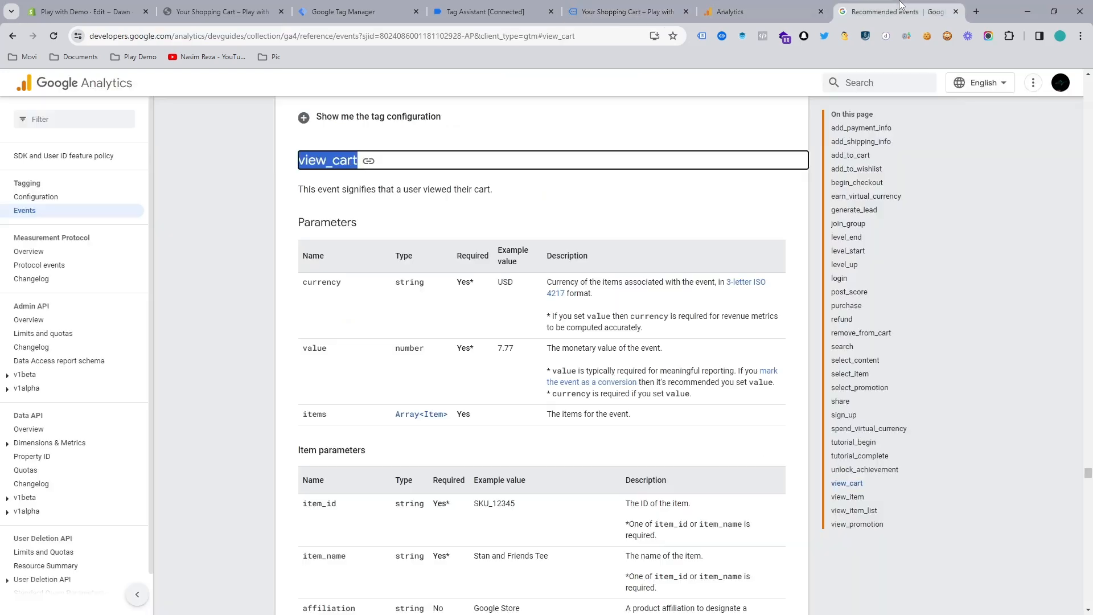
{"action": "left_click_drag", "start_coordinate": [302, 281], "coordinate": [342, 371]}
{"action": "left_click", "coordinate": [321, 359]}
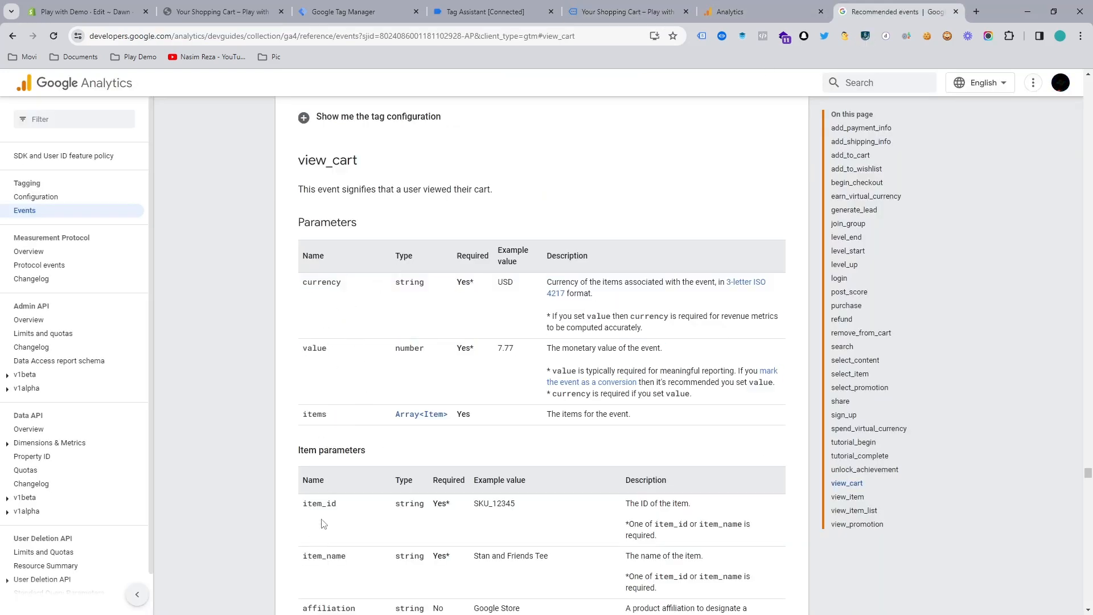
{"action": "double_click", "coordinate": [326, 283]}
{"action": "left_click", "coordinate": [377, 5]}
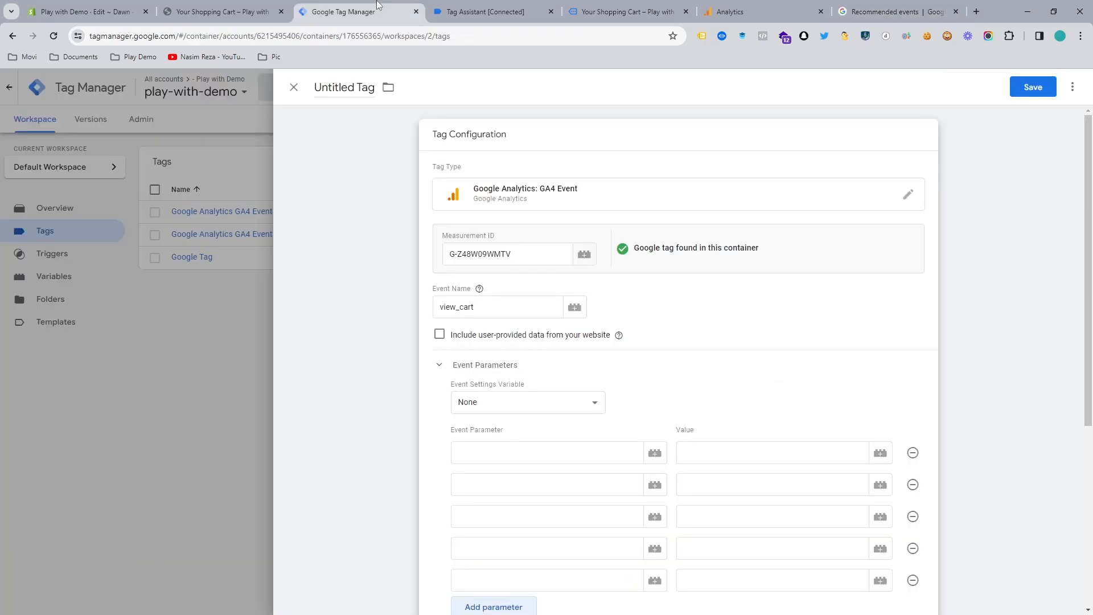
{"action": "left_click", "coordinate": [526, 453]}
{"action": "type", "text": "virtual_currency_name"}
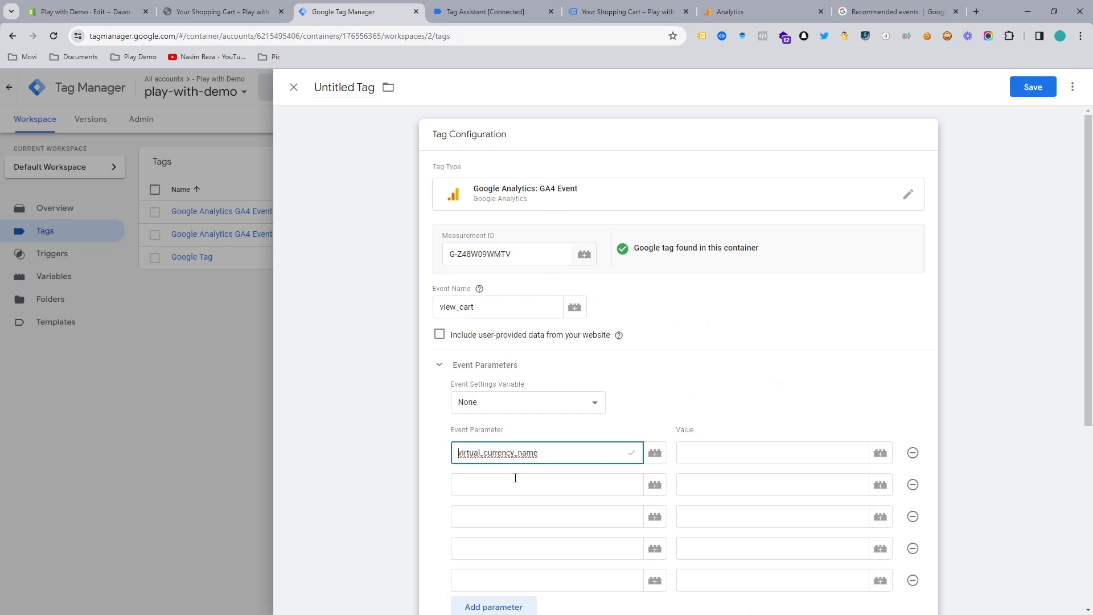
{"action": "key", "text": "ctrl+z"}
Step: Set the name of the first event parameter to currency
{"action": "double_click", "coordinate": [534, 452]}
{"action": "type", "text": "currency"}
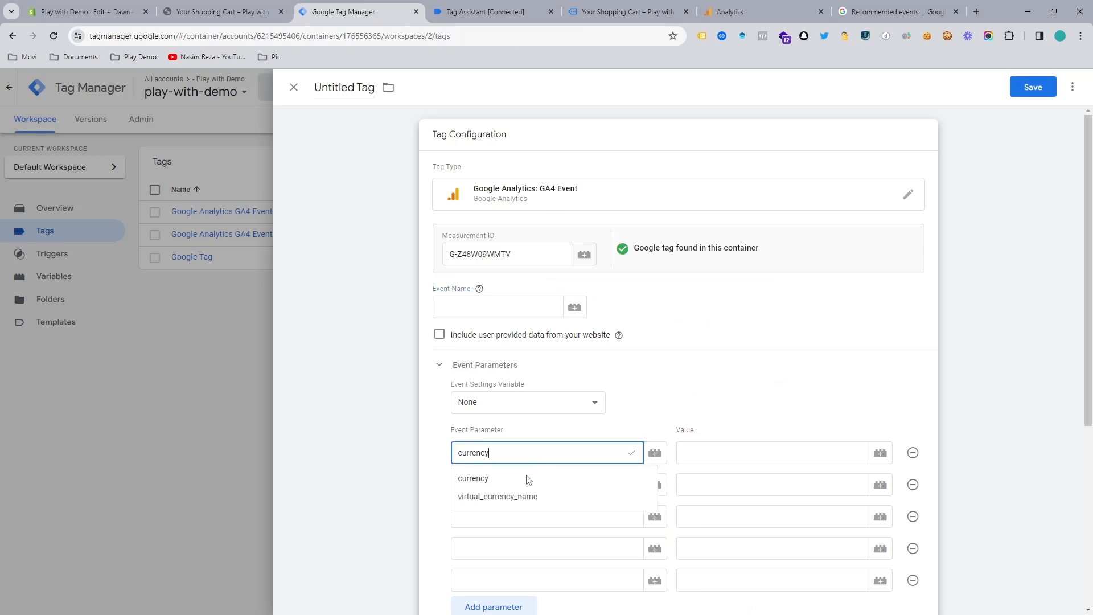
{"action": "left_click", "coordinate": [470, 480]}
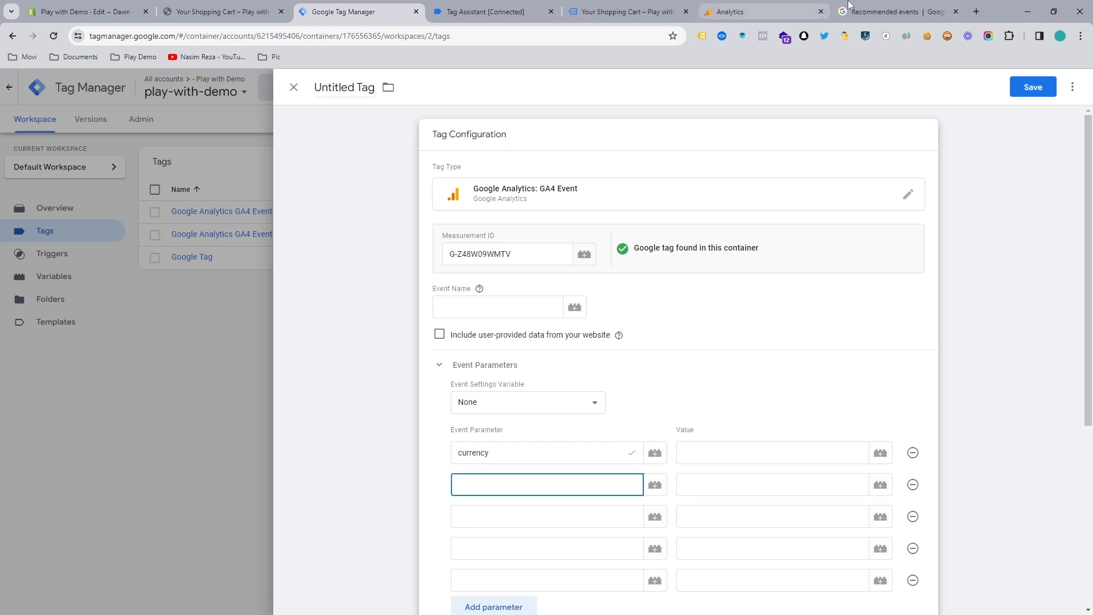
Step: Copy the parameter name value from the view_cart reference and enter it as the second event parameter
{"action": "left_click", "coordinate": [888, 11]}
{"action": "left_click", "coordinate": [322, 351]}
{"action": "double_click", "coordinate": [322, 349]}
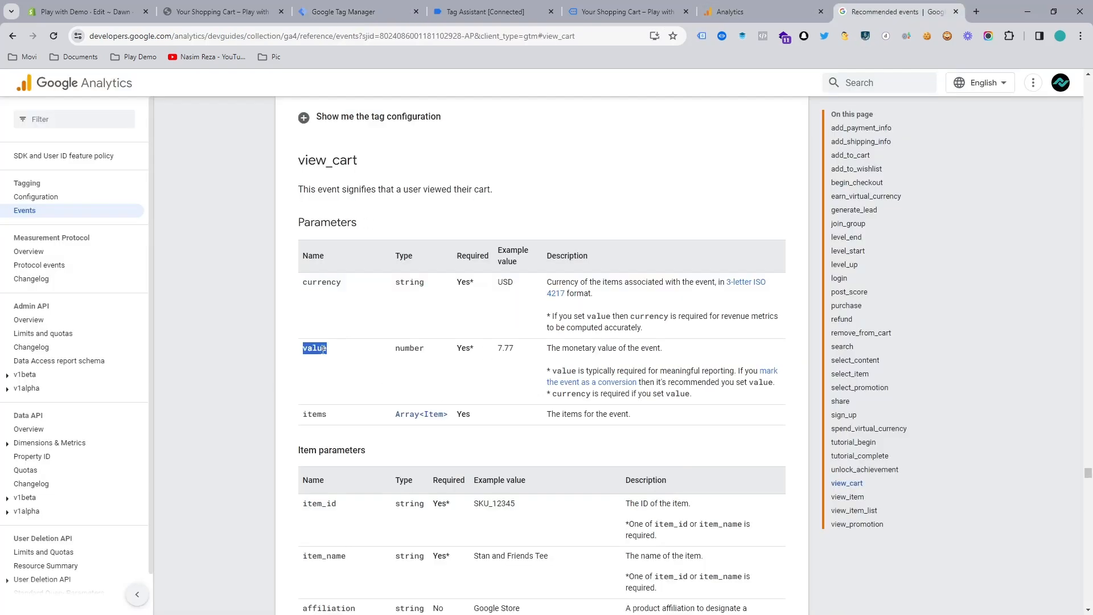
{"action": "key", "text": "ctrl+c"}
{"action": "left_click", "coordinate": [365, 11]}
{"action": "key", "text": "ctrl+v"}
Step: Copy the parameter name items from the view_cart reference into the third event parameter row
{"action": "left_click", "coordinate": [483, 514]}
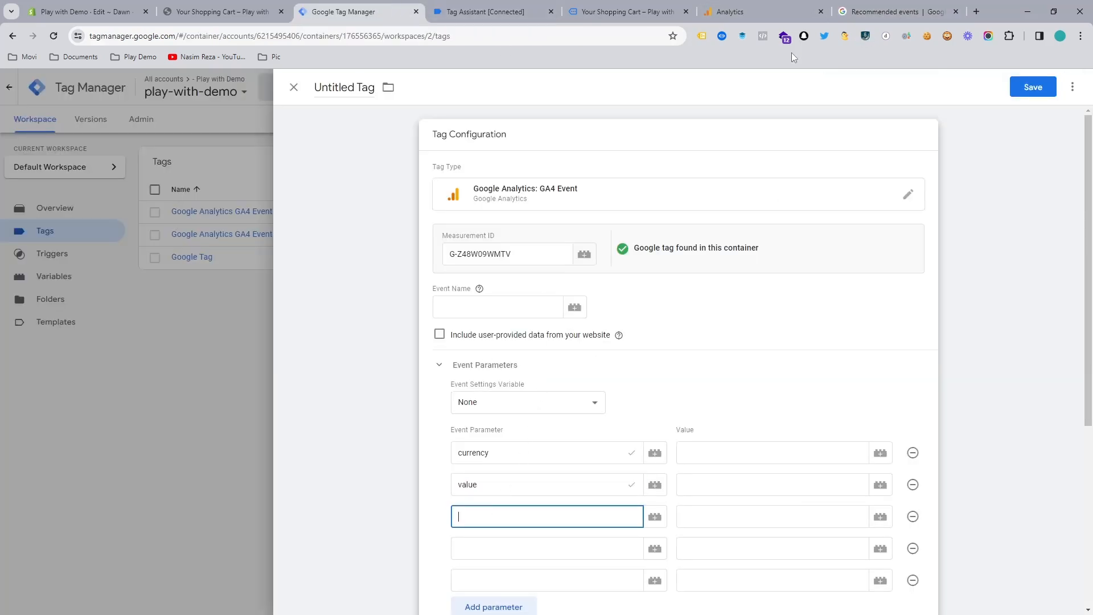
{"action": "left_click", "coordinate": [888, 11]}
{"action": "left_click", "coordinate": [311, 411]}
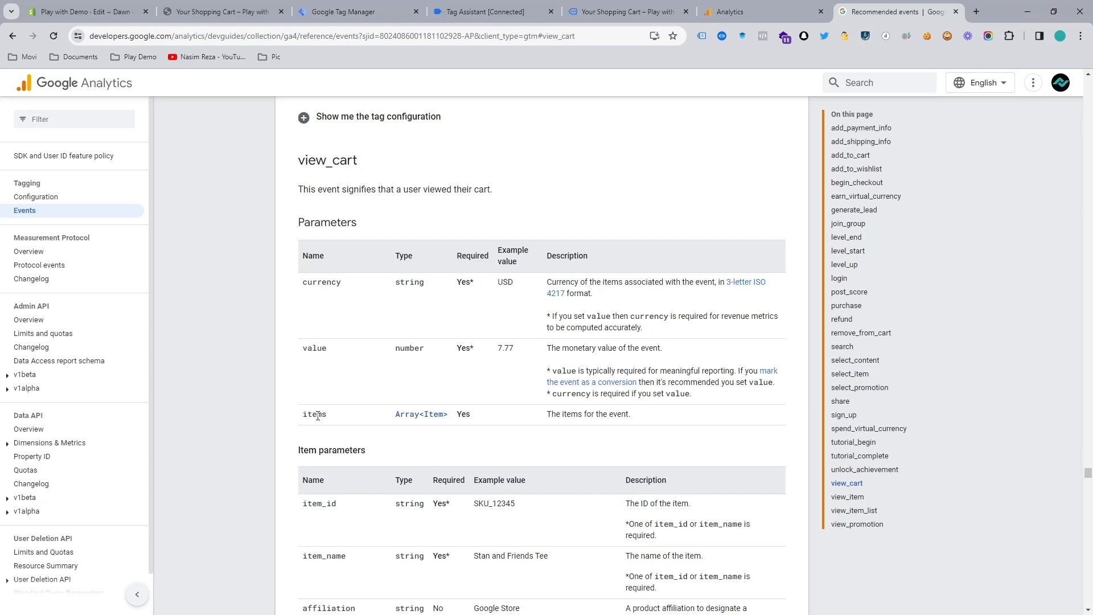
{"action": "double_click", "coordinate": [314, 413]}
{"action": "left_click", "coordinate": [359, 11]}
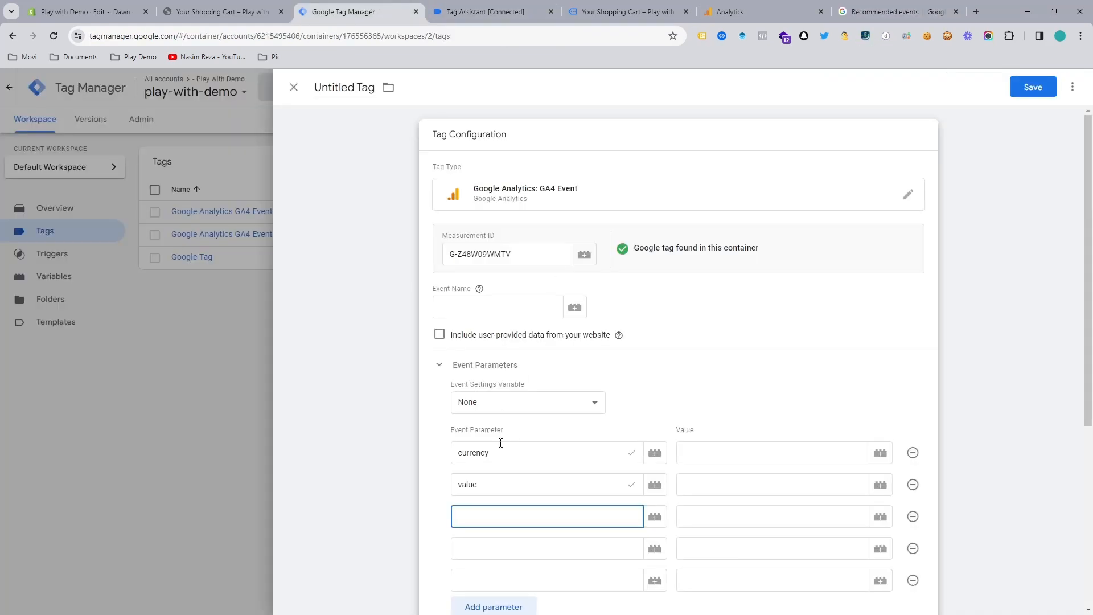
Step: Copy item_id from the reference's item parameters and use it as the fourth event parameter's name
{"action": "left_click", "coordinate": [501, 555]}
{"action": "left_click", "coordinate": [896, 12]}
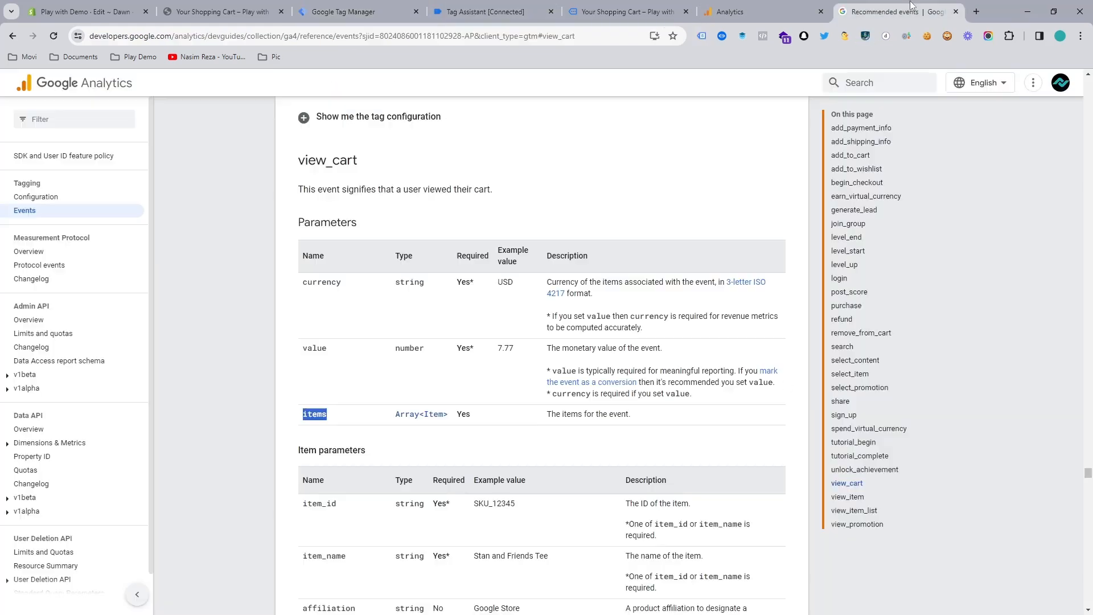
{"action": "left_click", "coordinate": [319, 503]}
{"action": "double_click", "coordinate": [319, 503]}
{"action": "left_click", "coordinate": [456, 10]}
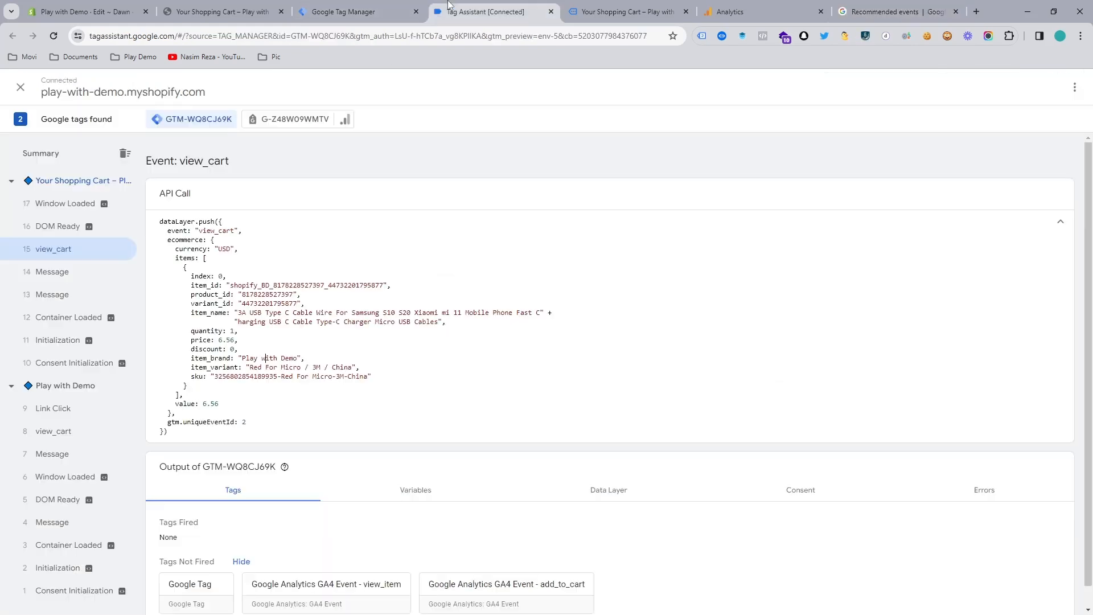
{"action": "left_click", "coordinate": [385, 5]}
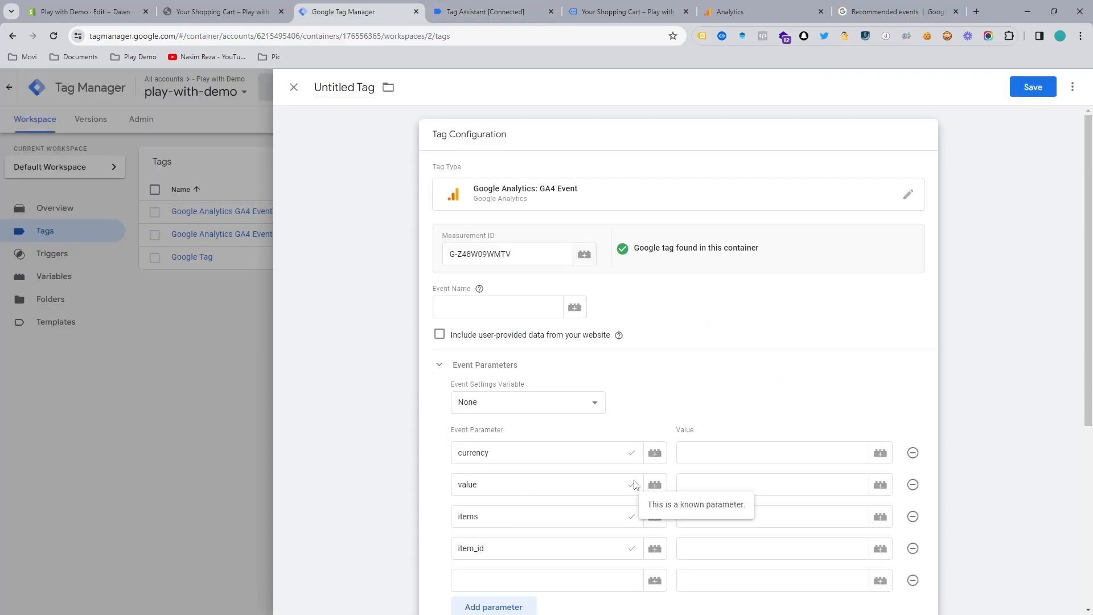
Step: Name the fifth event parameter item_name, copied from the item parameters in the view_cart reference
{"action": "scroll", "coordinate": [603, 481], "scroll_direction": "down", "scroll_amount": 4}
{"action": "left_click", "coordinate": [490, 334]}
{"action": "left_click", "coordinate": [875, 7]}
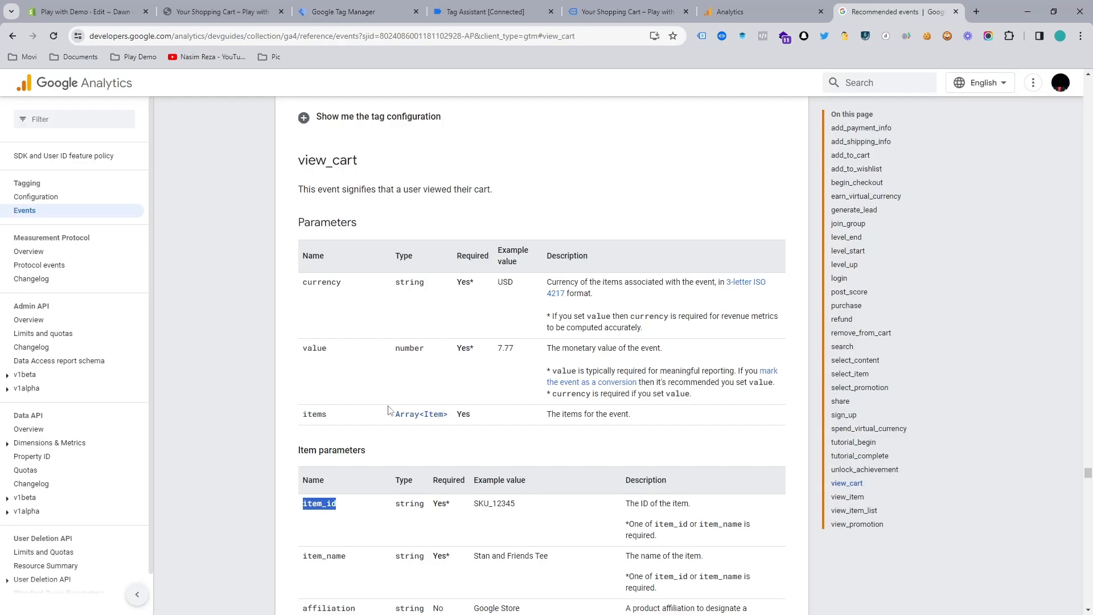
{"action": "double_click", "coordinate": [319, 556]}
{"action": "left_click", "coordinate": [340, 6]}
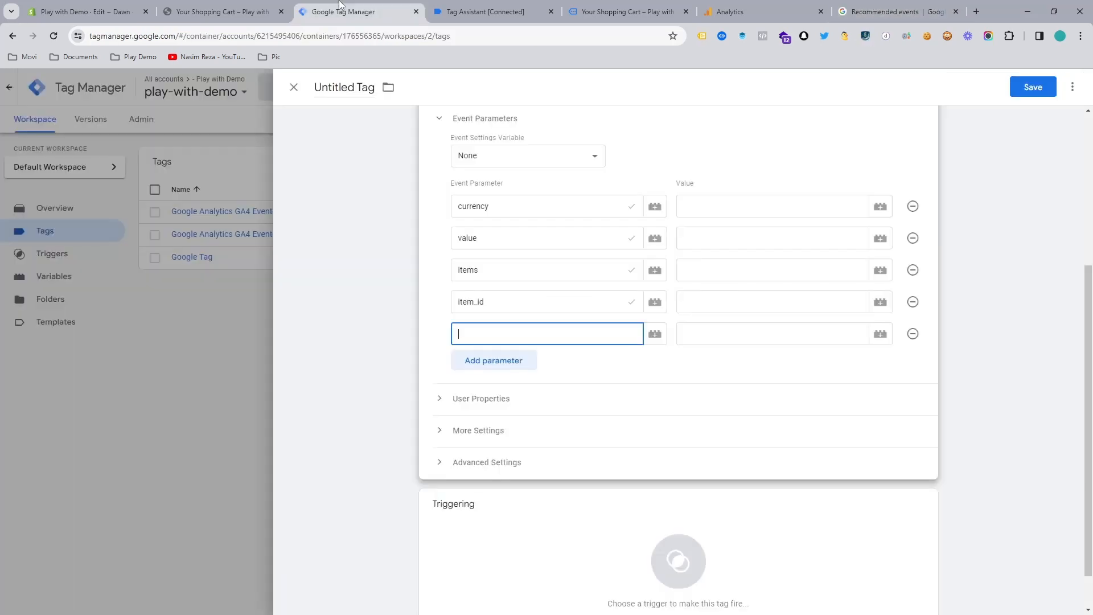
{"action": "key", "text": "ctrl+v"}
{"action": "left_click", "coordinate": [675, 265]}
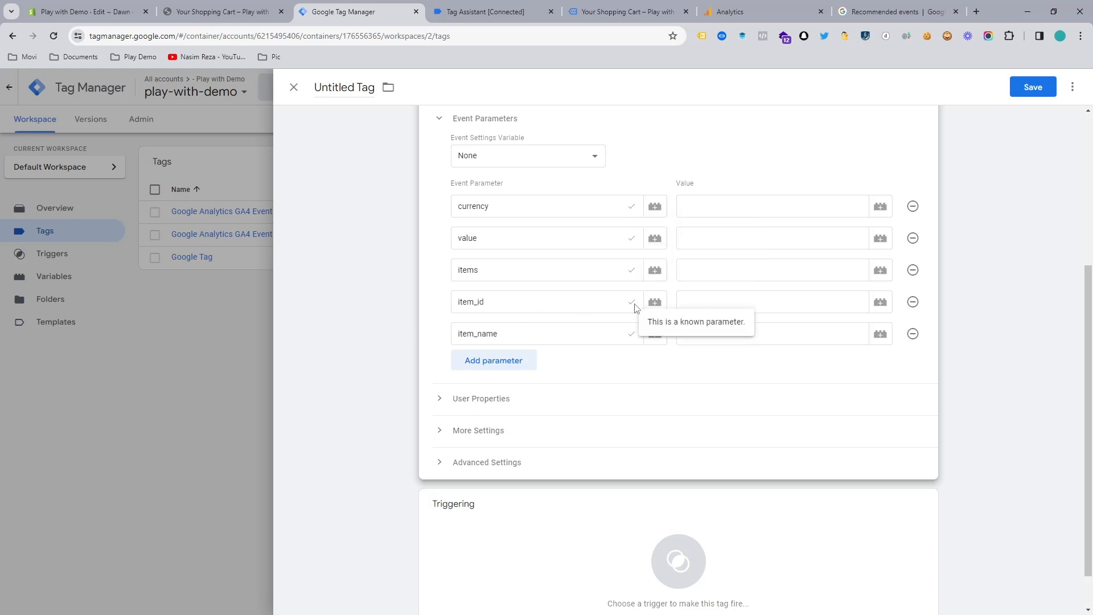
{"action": "left_click", "coordinate": [506, 334]}
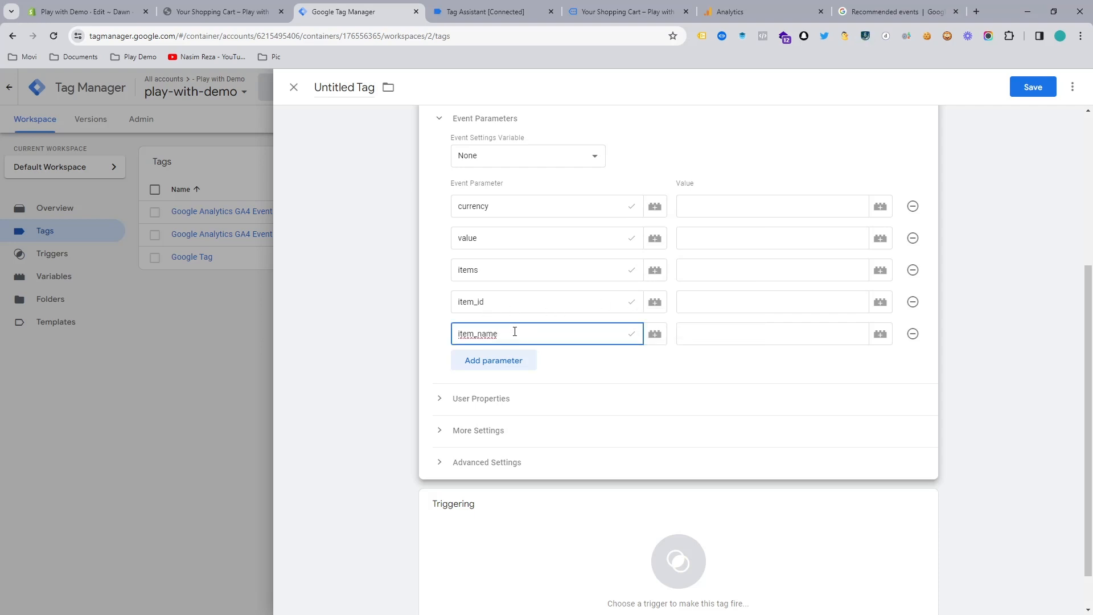
{"action": "left_click", "coordinate": [477, 334]}
{"action": "key", "text": "BackSpace"}
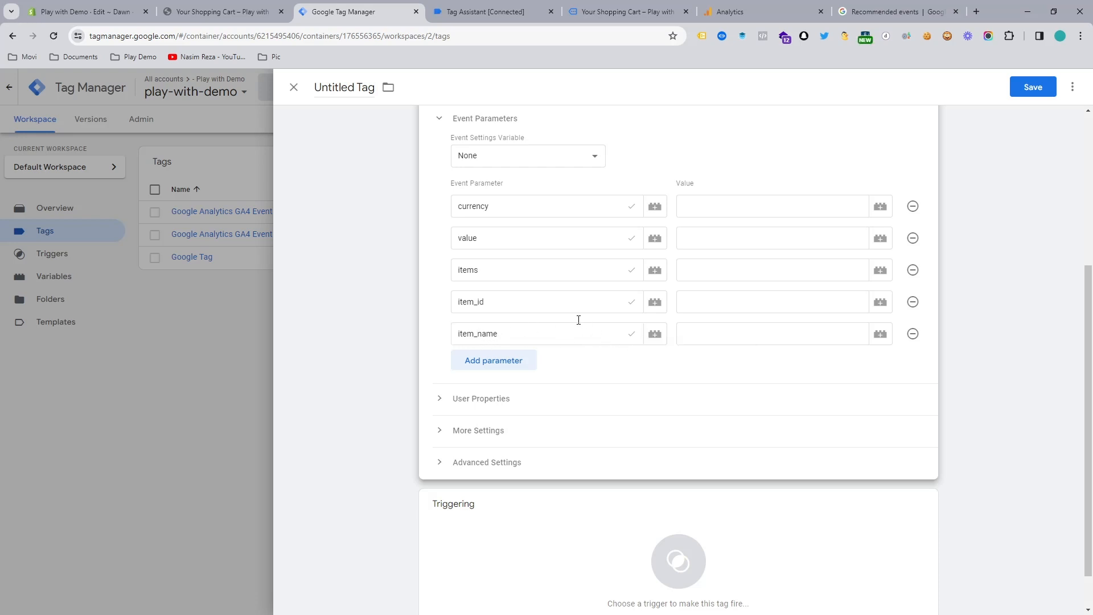
Step: Check the view_cart data layer values in datalayer checker and Tag Assistant, and open the variable choices for the tag's currency parameter
{"action": "left_click", "coordinate": [769, 212]}
{"action": "left_click", "coordinate": [612, 11]}
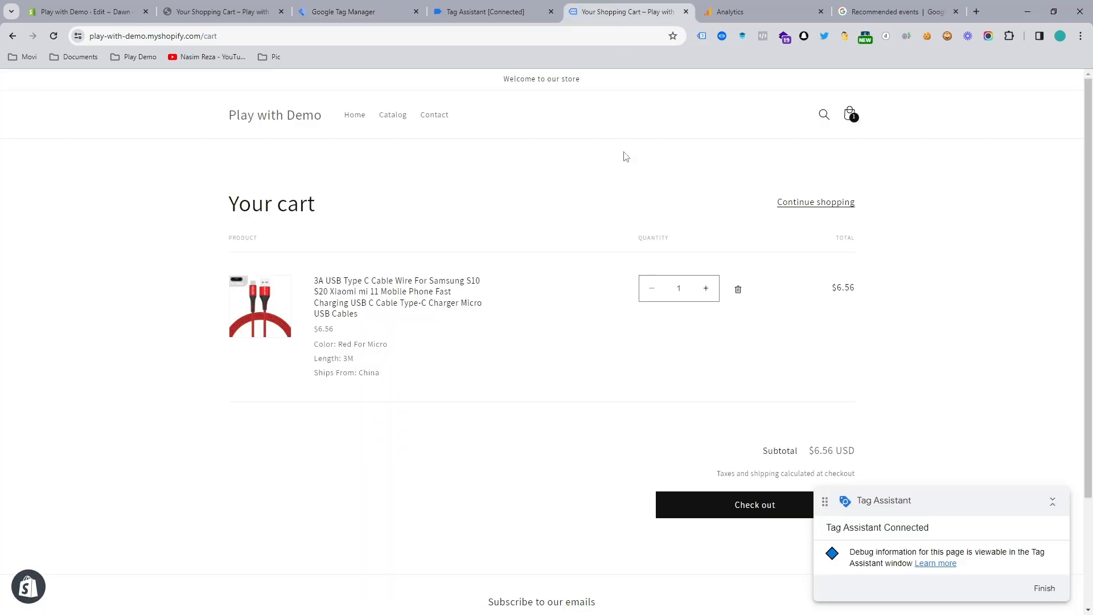
{"action": "left_click", "coordinate": [722, 36]}
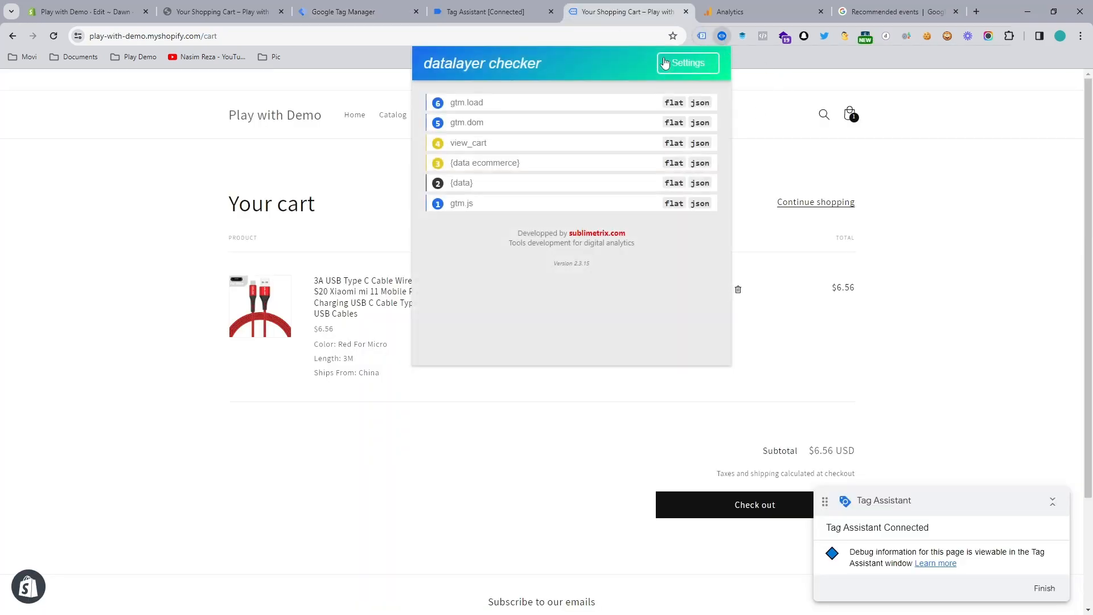
{"action": "left_click", "coordinate": [472, 148]}
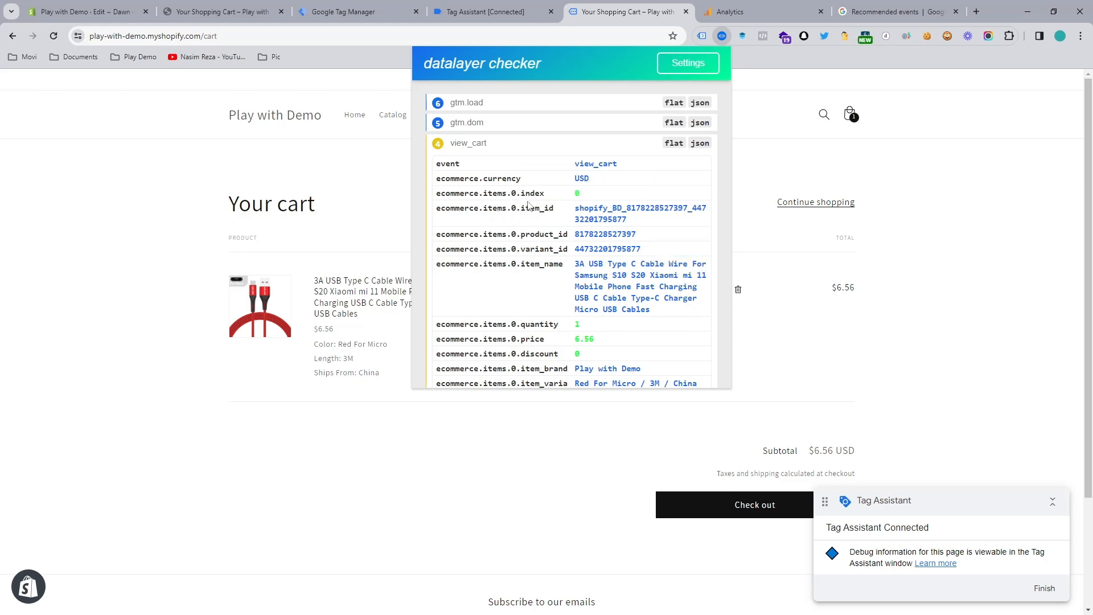
{"action": "left_click", "coordinate": [487, 11]}
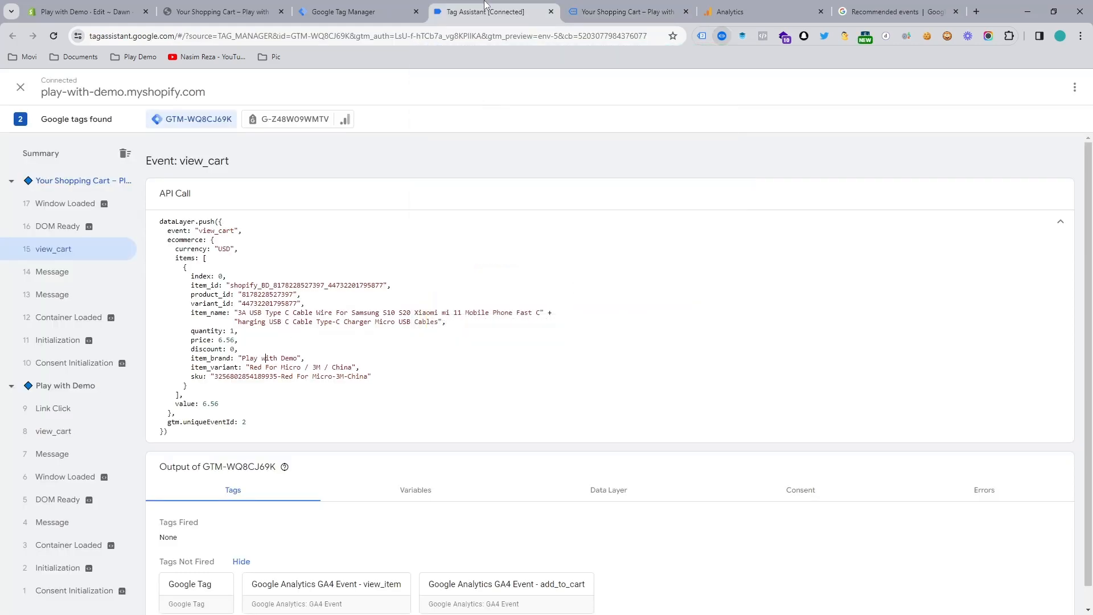
{"action": "left_click", "coordinate": [329, 6]}
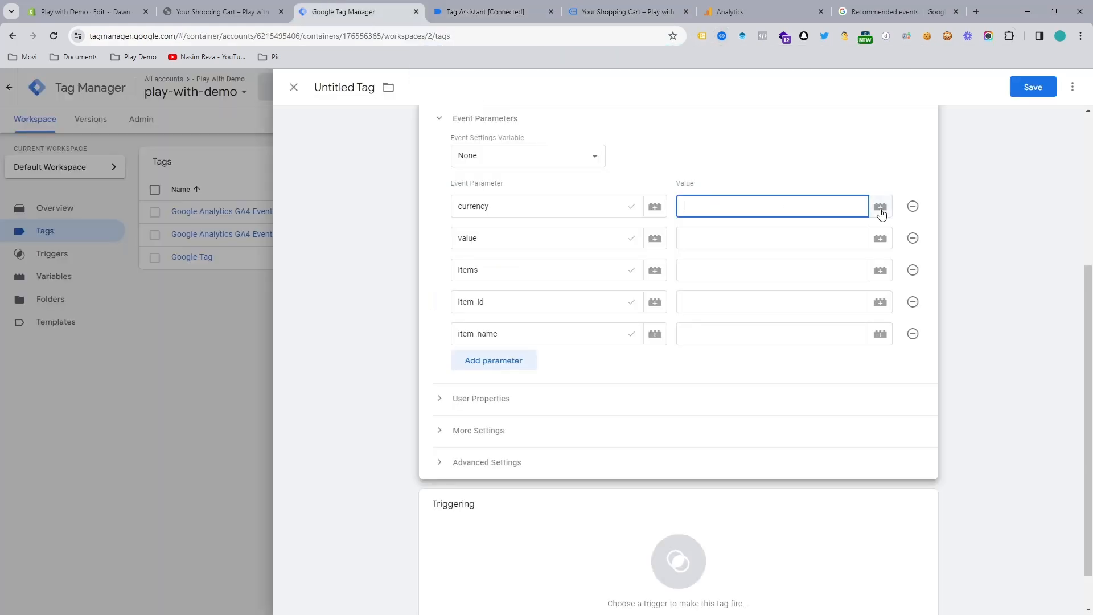
{"action": "left_click", "coordinate": [880, 208]}
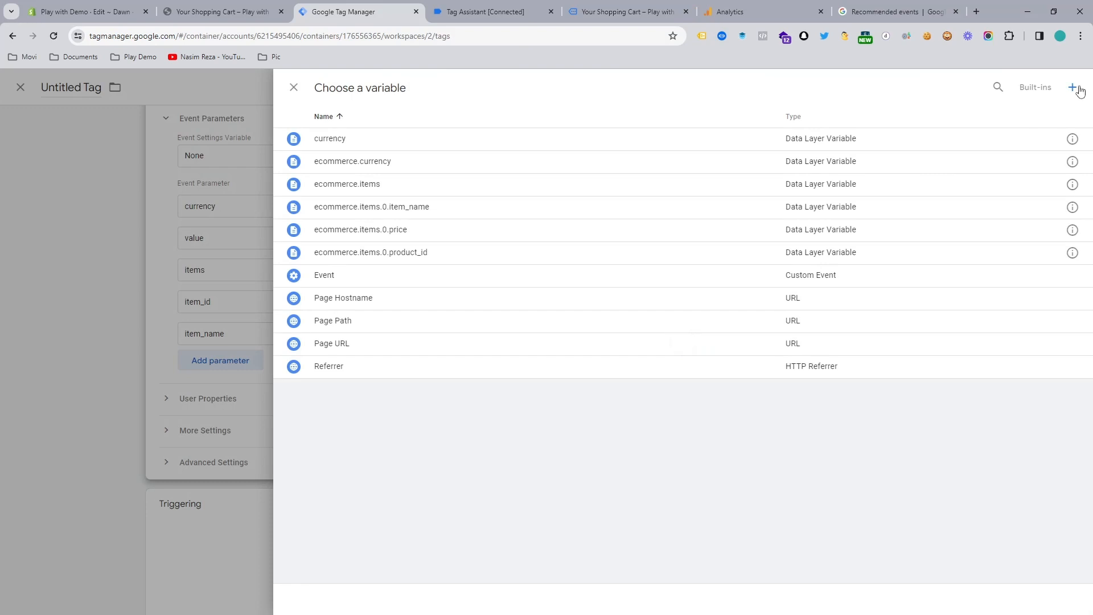
{"action": "left_click", "coordinate": [1073, 88]}
{"action": "left_click", "coordinate": [694, 212]}
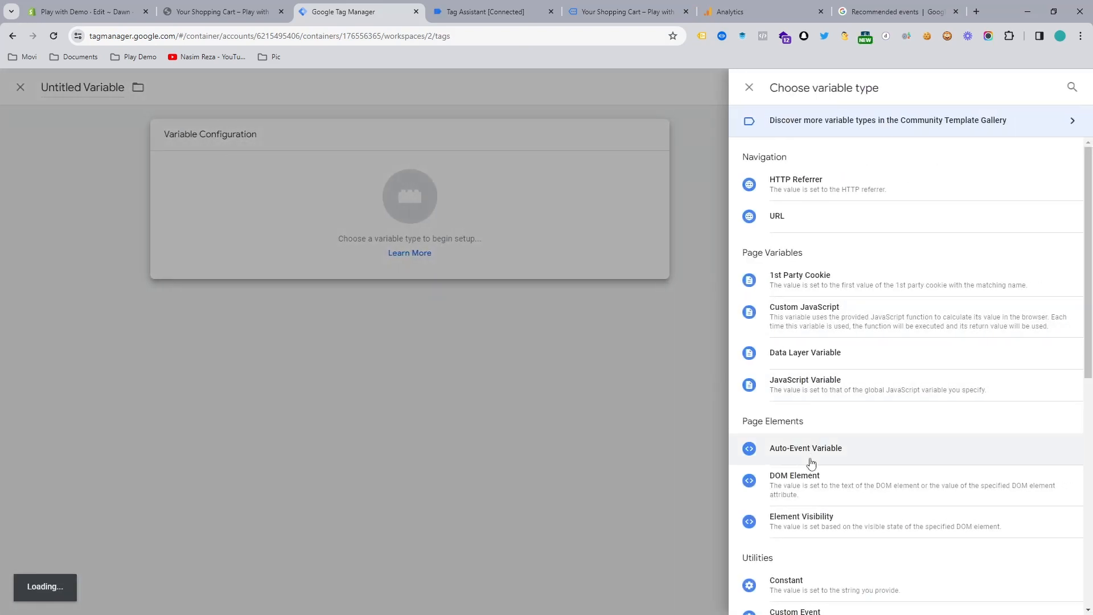
{"action": "left_click", "coordinate": [799, 354]}
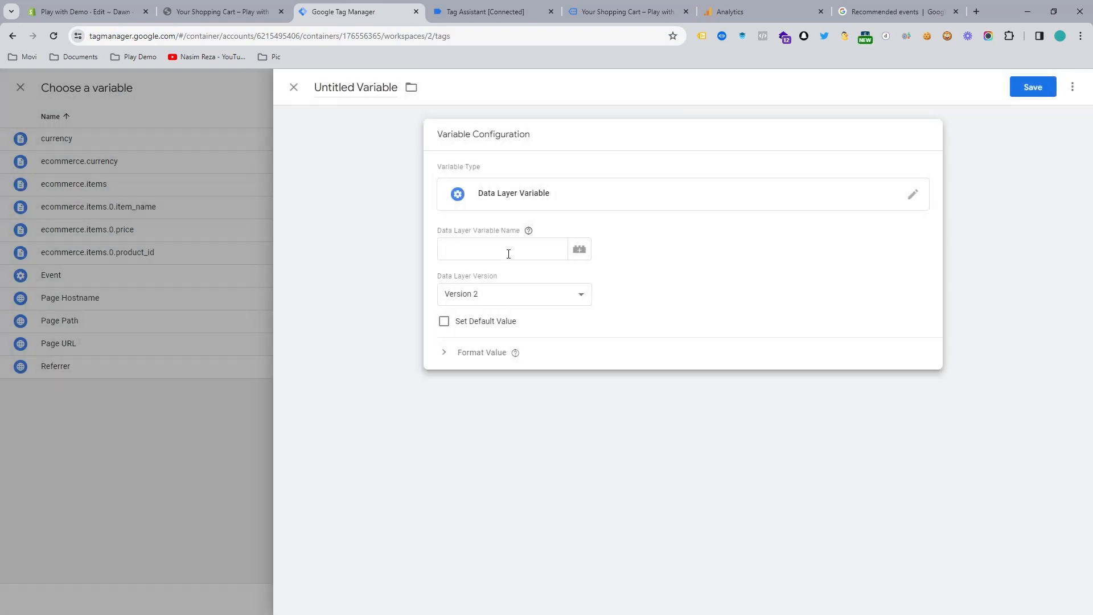
{"action": "left_click", "coordinate": [508, 253]}
{"action": "type", "text": "ecommerce.currency"}
{"action": "left_click", "coordinate": [603, 6]}
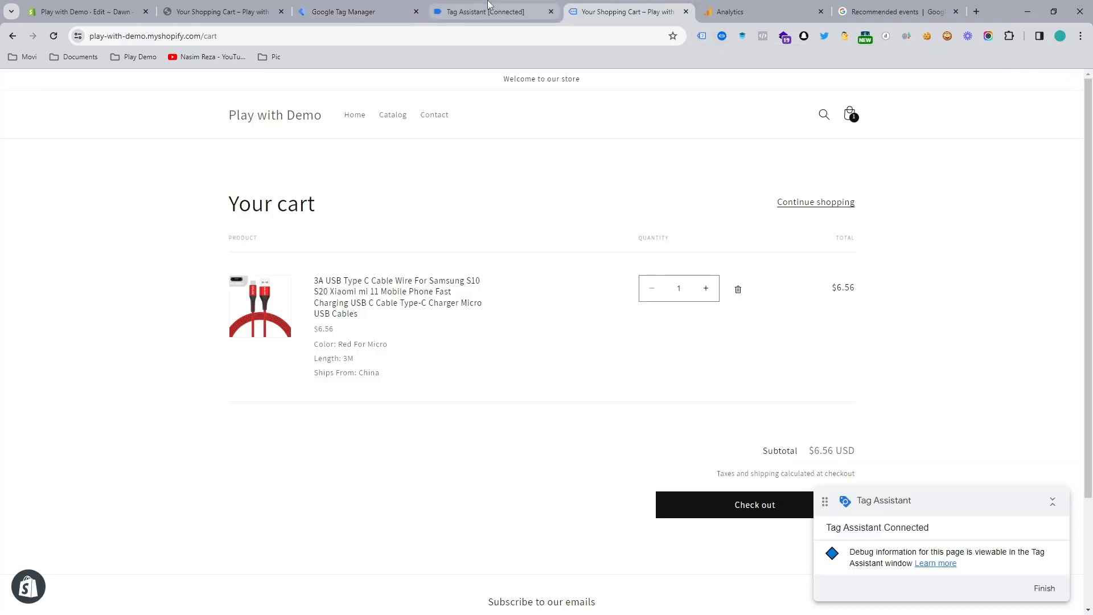
{"action": "left_click", "coordinate": [341, 11]}
{"action": "left_click", "coordinate": [1026, 103]}
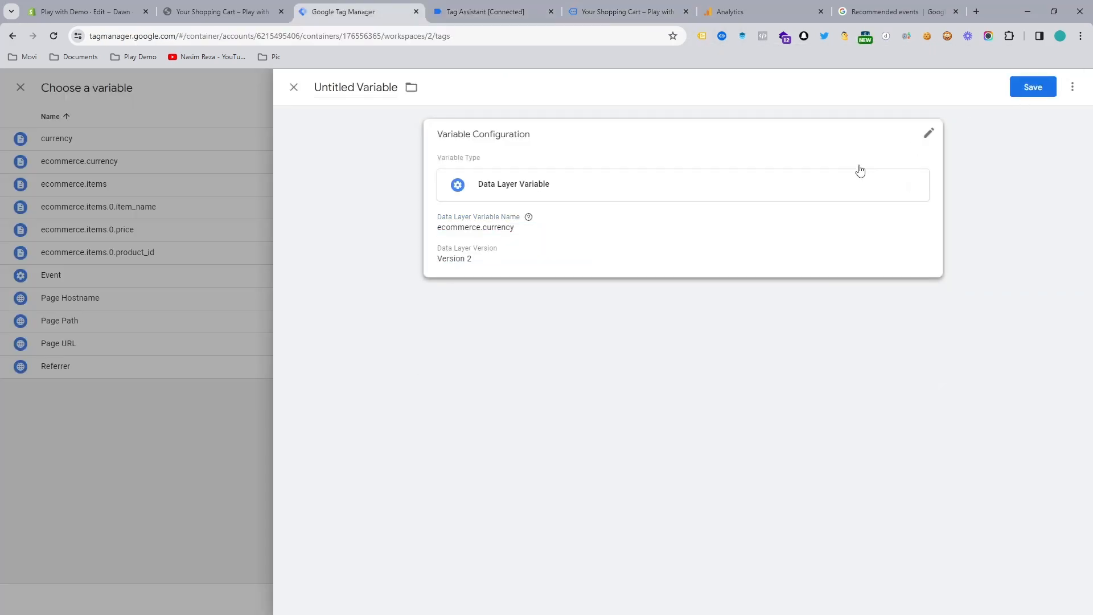
{"action": "left_click", "coordinate": [294, 87]}
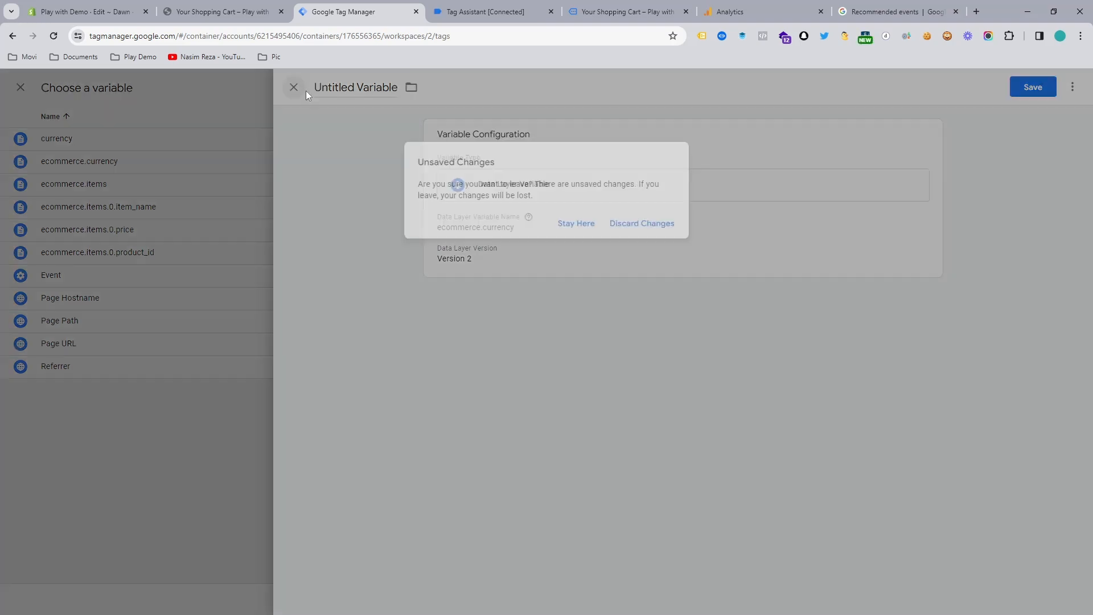
{"action": "left_click", "coordinate": [658, 226]}
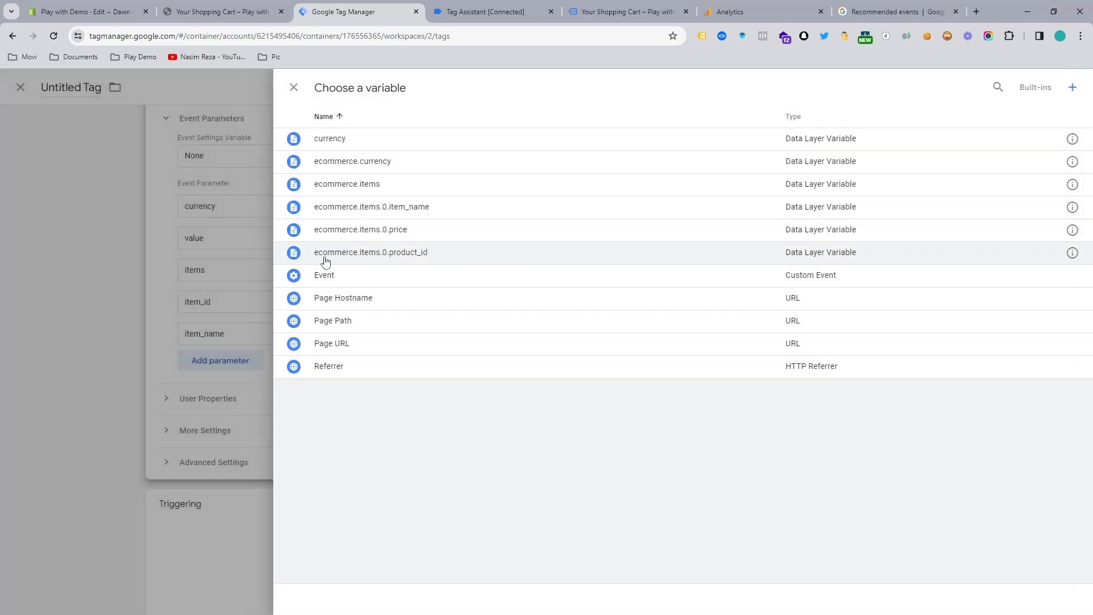
Step: Assign the variable ecommerce.currency to the currency parameter and ecommerce.items.0.price to the value parameter
{"action": "left_click", "coordinate": [391, 165]}
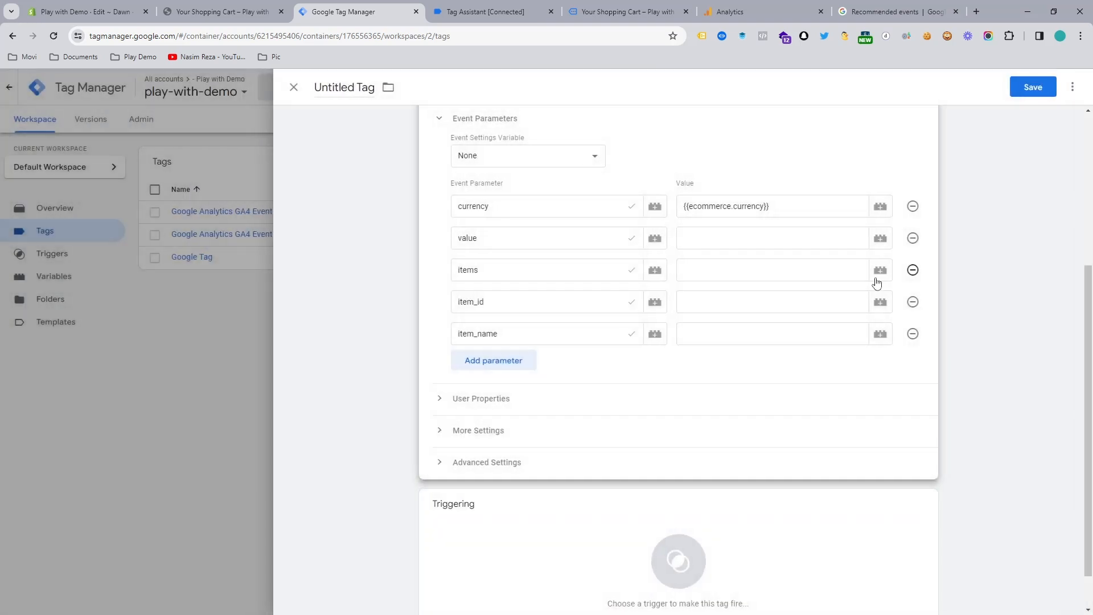
{"action": "left_click", "coordinate": [881, 238]}
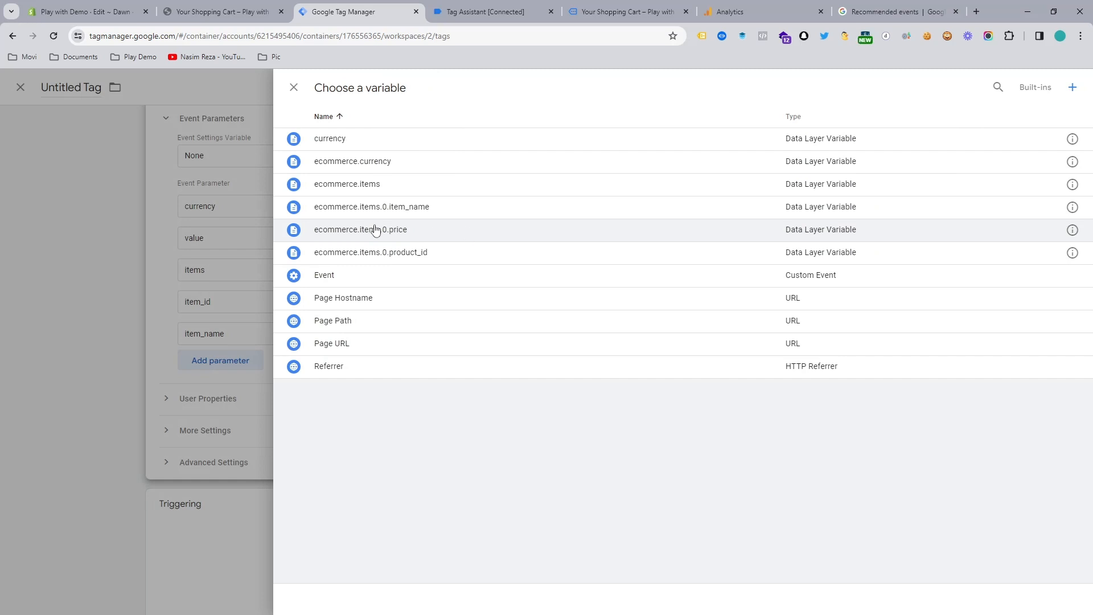
{"action": "left_click", "coordinate": [432, 234]}
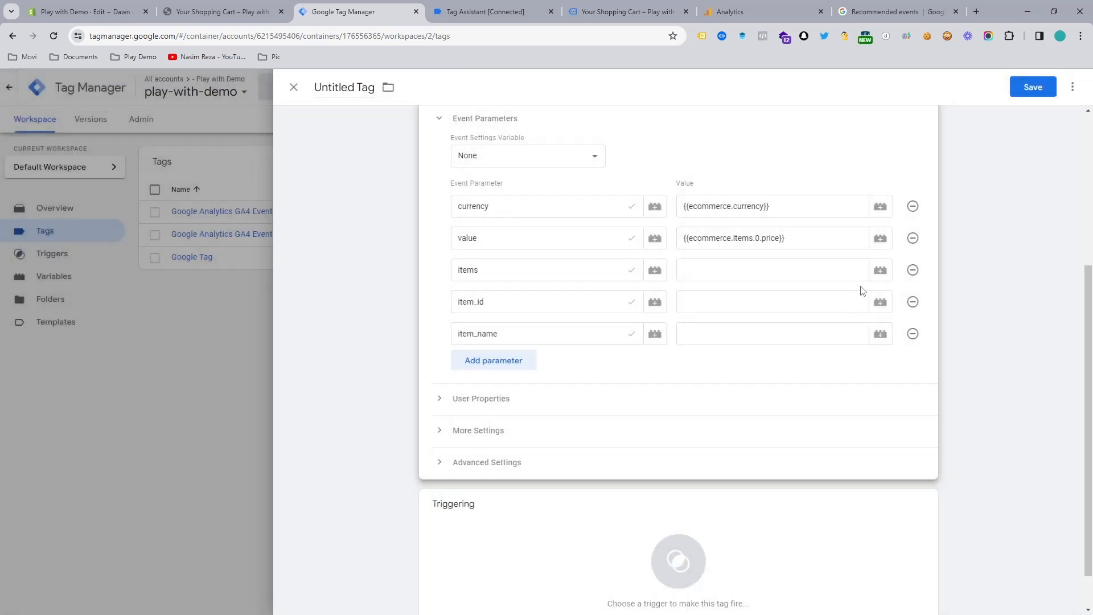
Step: Assign the data layer variable ecommerce.items as the value of the items parameter
{"action": "left_click", "coordinate": [880, 270]}
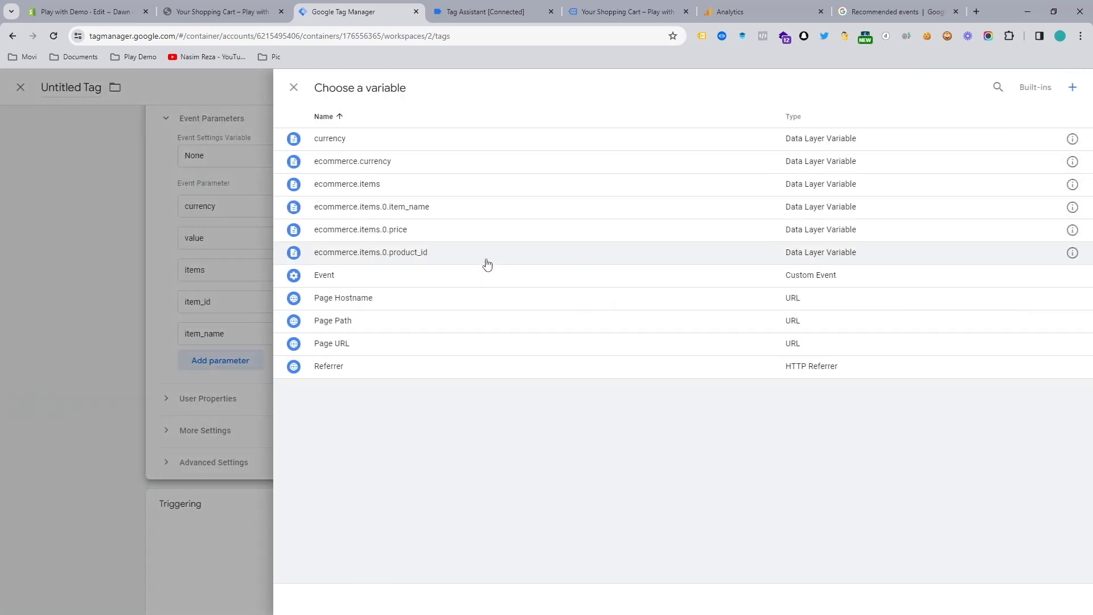
{"action": "left_click", "coordinate": [415, 183]}
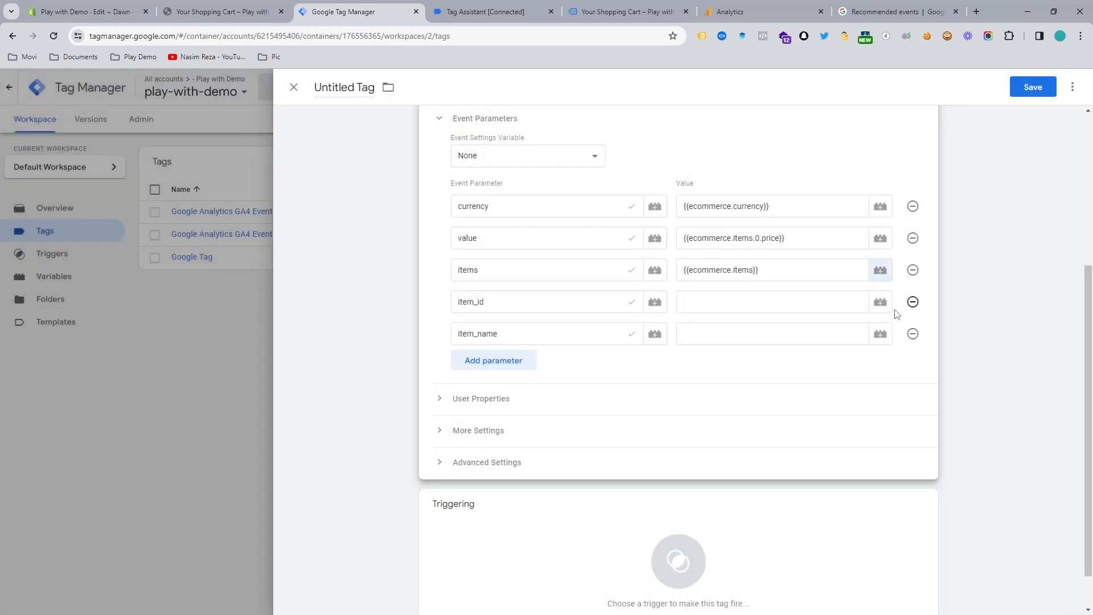
{"action": "left_click", "coordinate": [879, 302]}
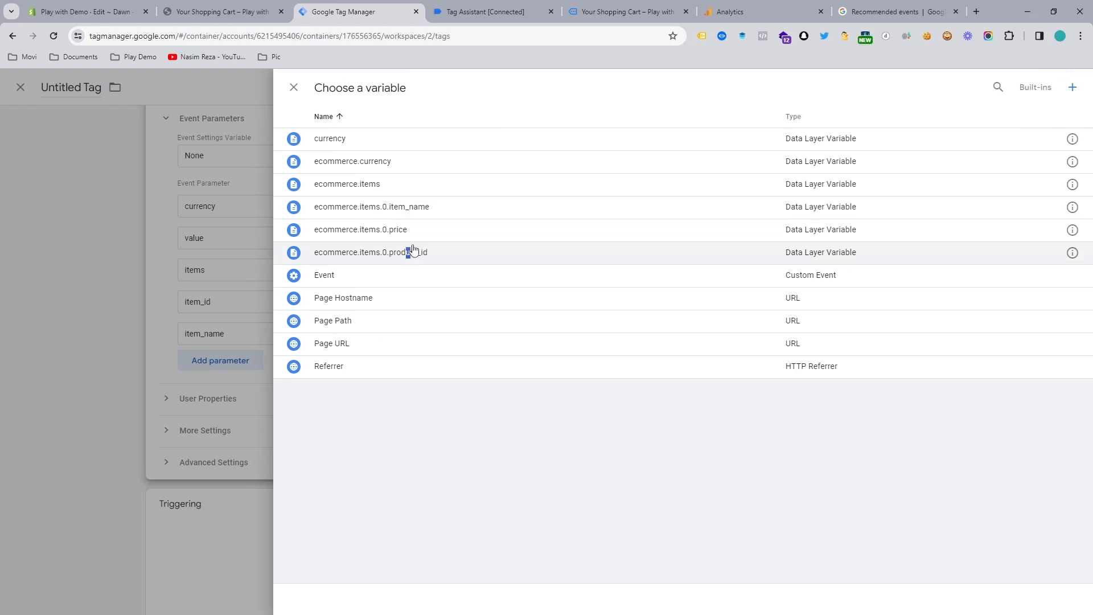
{"action": "left_click_drag", "start_coordinate": [406, 253], "coordinate": [421, 209]}
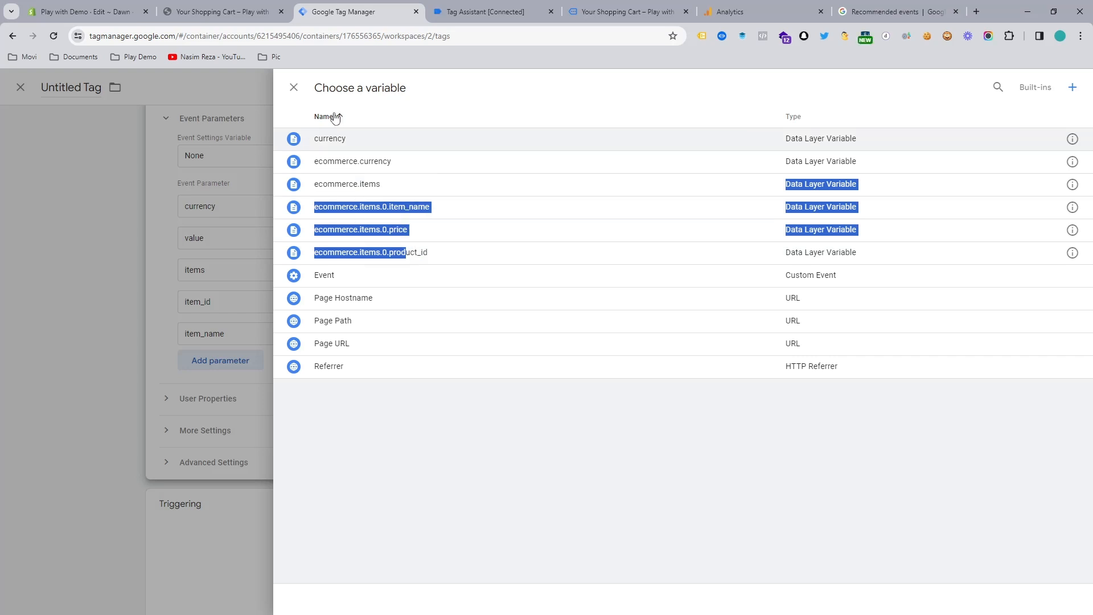
{"action": "left_click", "coordinate": [373, 97]}
{"action": "left_click", "coordinate": [234, 183]}
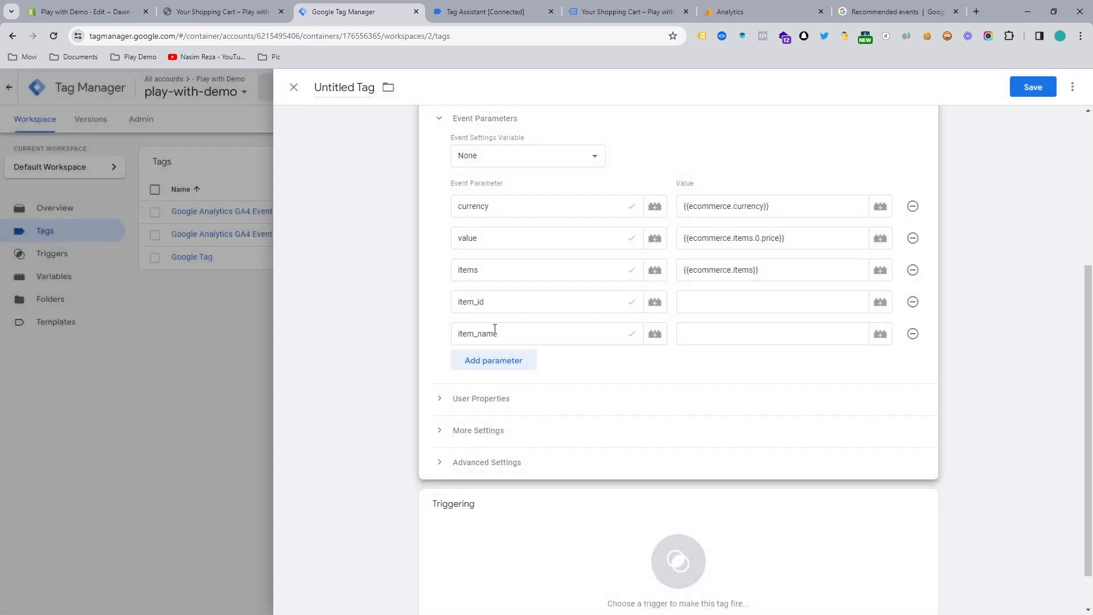
Step: Assign the variable ecommerce.items.0.product_id to the item_id parameter and ecommerce.items.0.item_name to the item_name parameter
{"action": "left_click", "coordinate": [879, 305]}
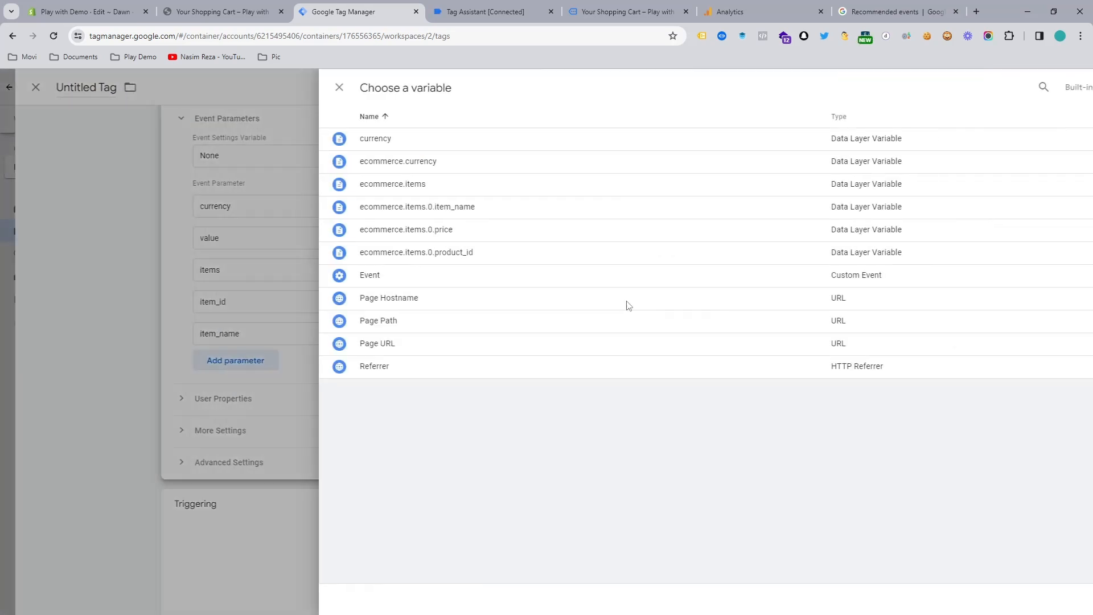
{"action": "left_click", "coordinate": [415, 254]}
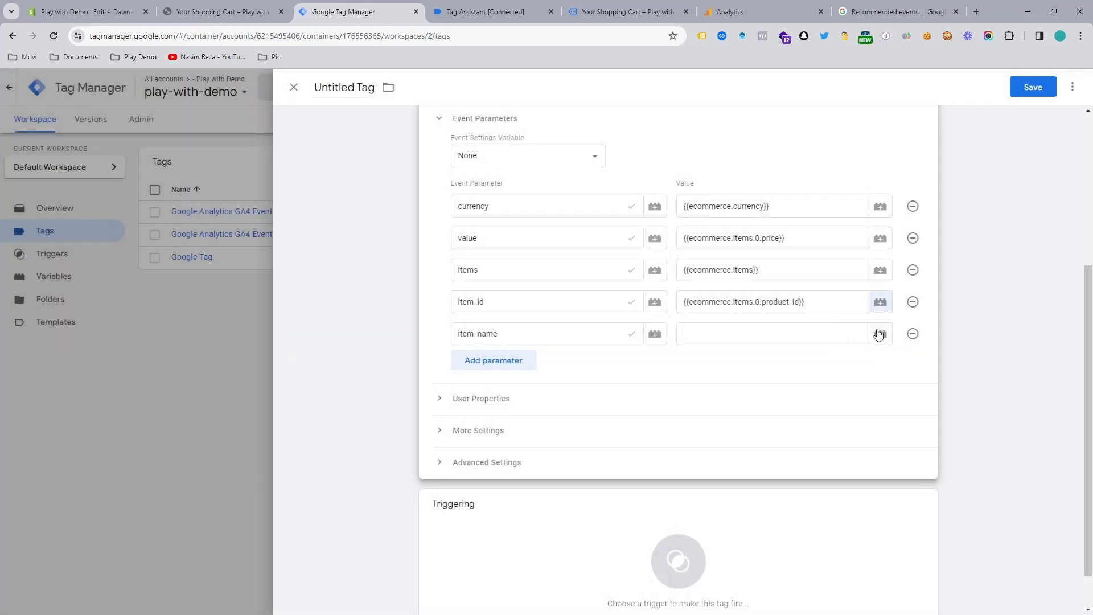
{"action": "left_click", "coordinate": [877, 334]}
{"action": "left_click", "coordinate": [414, 208]}
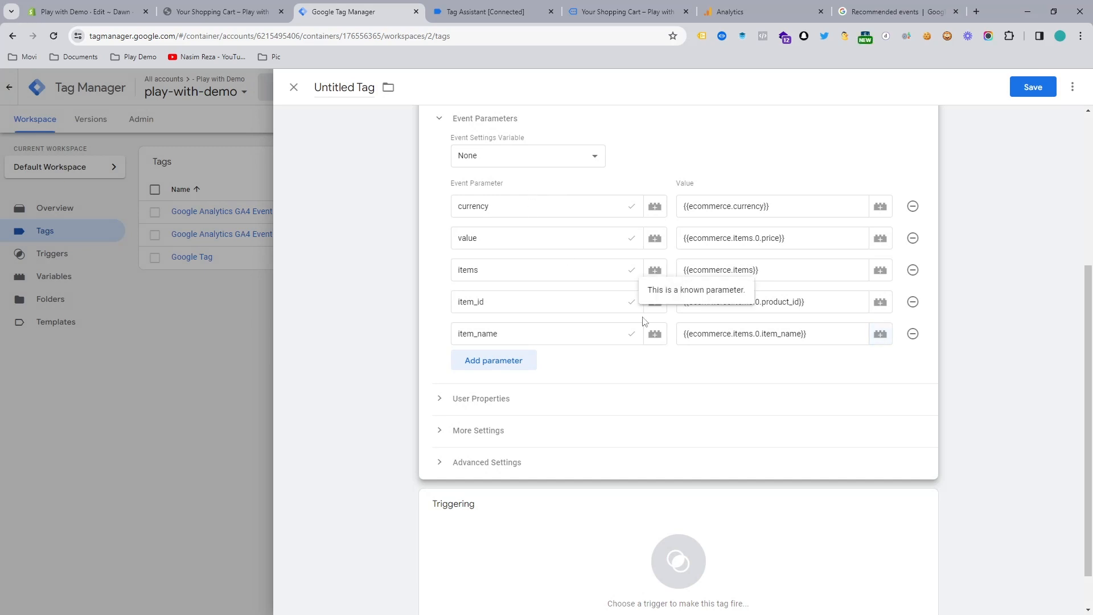
Step: Copy the view_cart event name from the data layer push in Tag Assistant and set it as the GA4 tag's event name
{"action": "scroll", "coordinate": [461, 205], "scroll_direction": "up", "scroll_amount": 4}
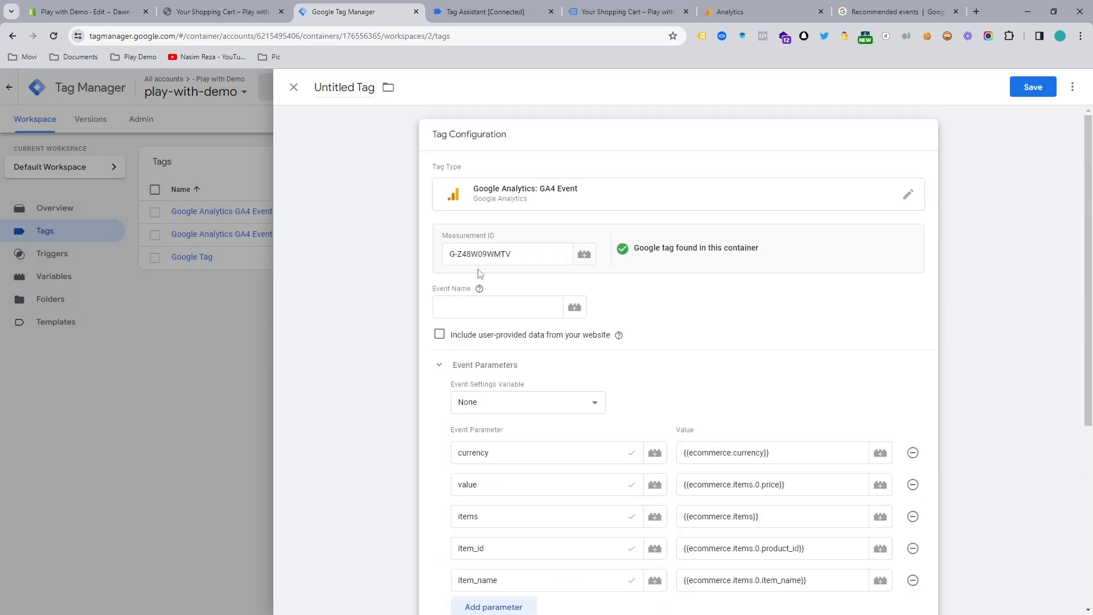
{"action": "left_click", "coordinate": [478, 310]}
{"action": "left_click", "coordinate": [626, 11]}
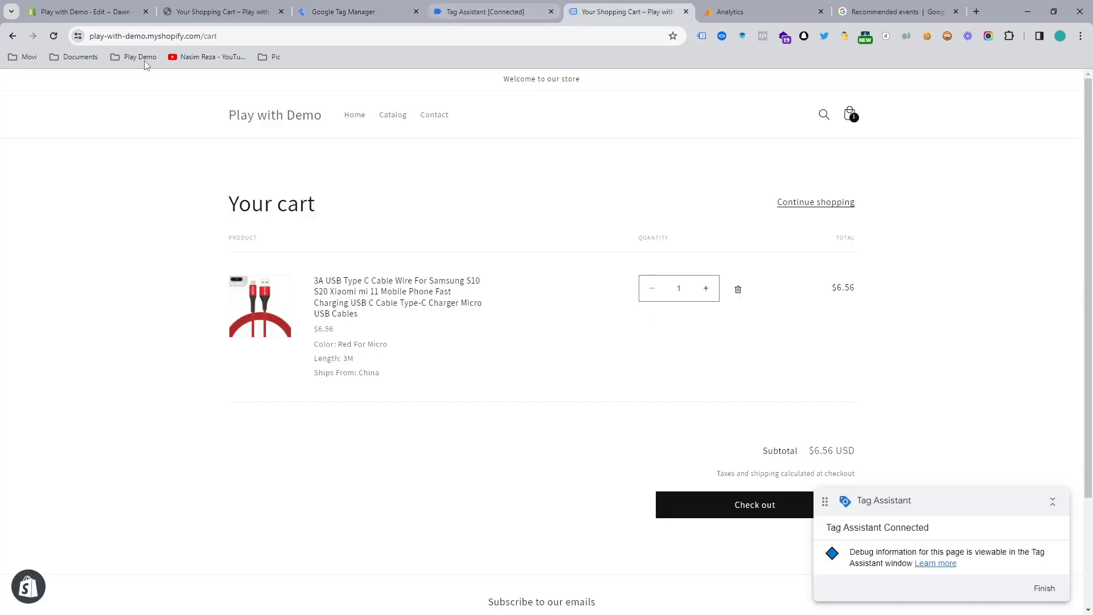
{"action": "left_click", "coordinate": [484, 11]}
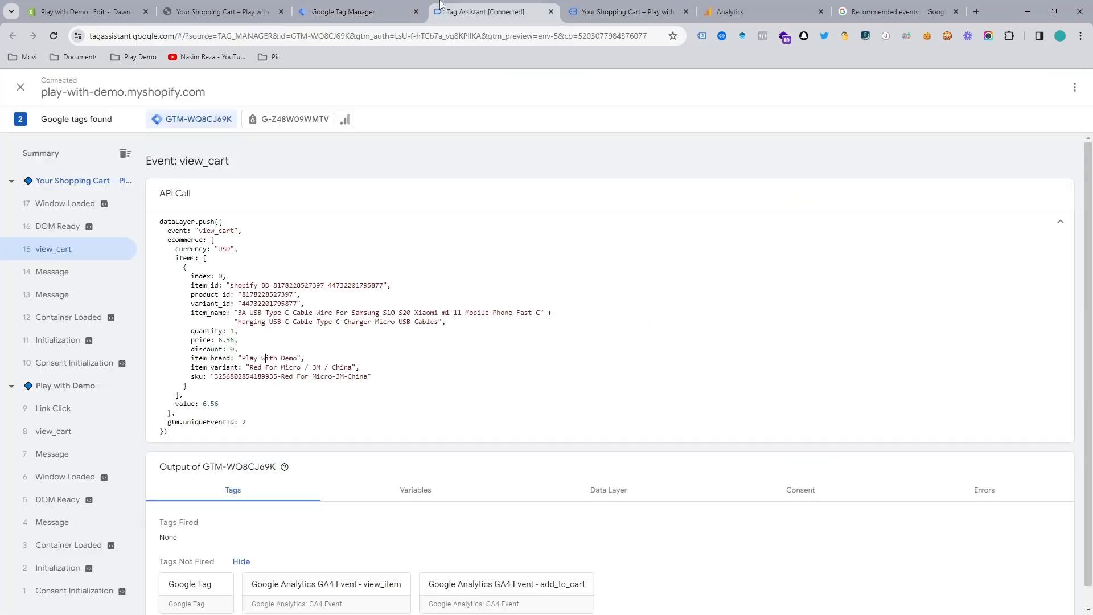
{"action": "double_click", "coordinate": [216, 232]}
{"action": "key", "text": "ctrl+c"}
{"action": "left_click", "coordinate": [335, 11]}
{"action": "key", "text": "ctrl+v"}
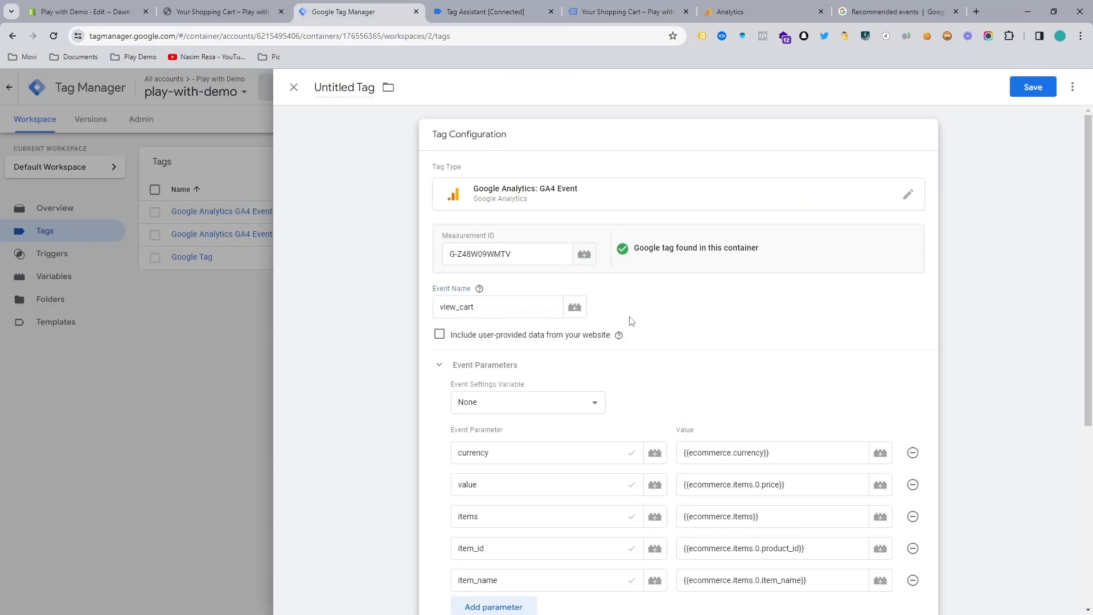
Step: Start a new trigger for the tag and set its type to Custom Event
{"action": "scroll", "coordinate": [709, 306], "scroll_direction": "down", "scroll_amount": 1}
{"action": "scroll", "coordinate": [706, 308], "scroll_direction": "up", "scroll_amount": 1}
{"action": "left_click_drag", "start_coordinate": [1090, 198], "coordinate": [1091, 405]}
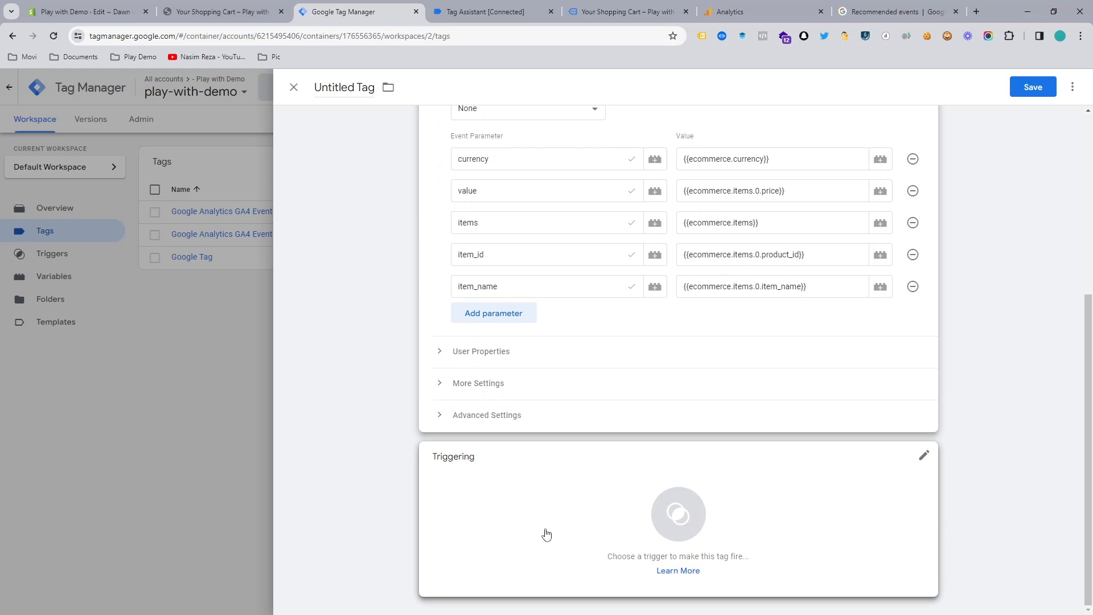
{"action": "left_click", "coordinate": [545, 508]}
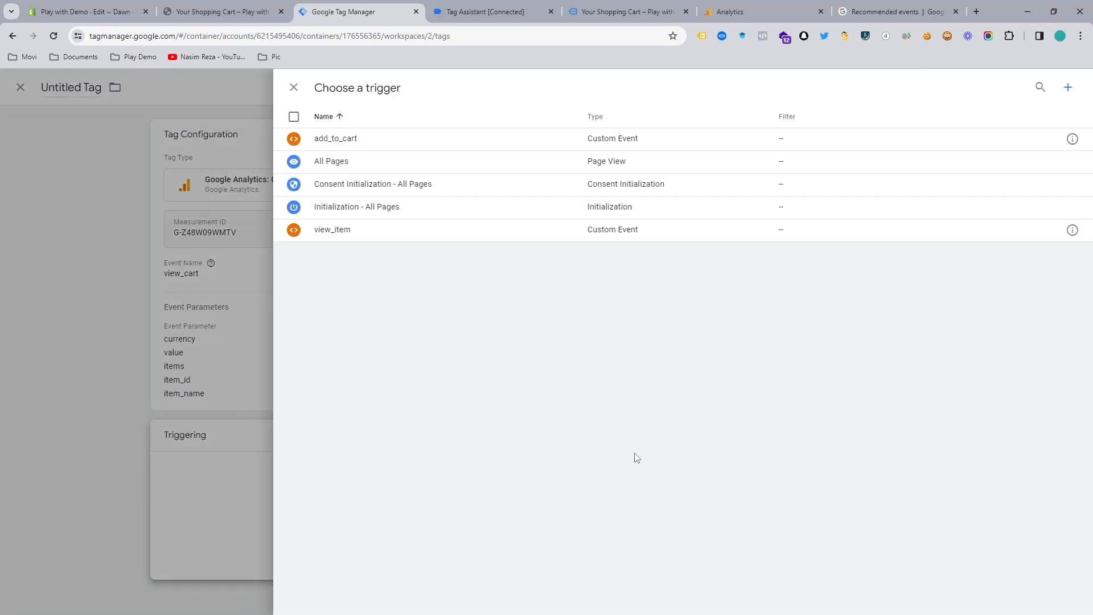
{"action": "left_click", "coordinate": [1067, 95]}
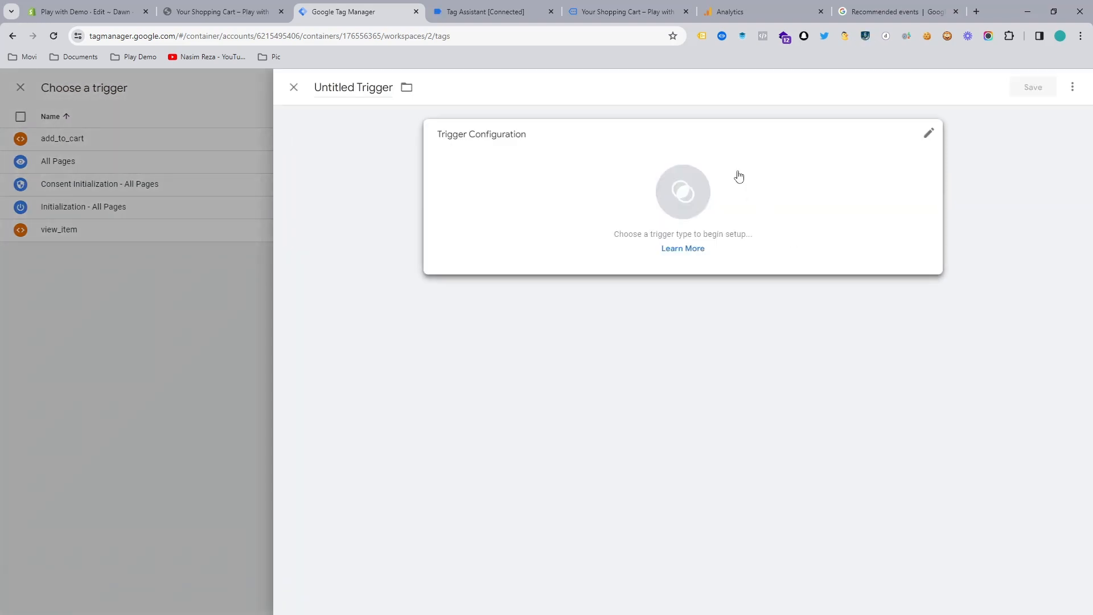
{"action": "left_click", "coordinate": [738, 176]}
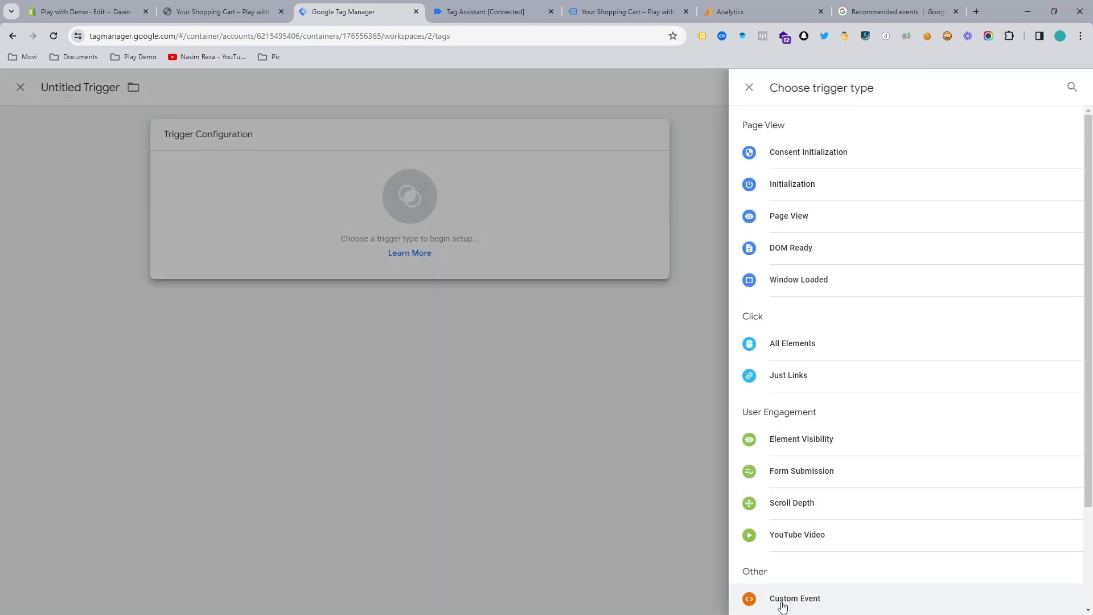
{"action": "left_click", "coordinate": [782, 603]}
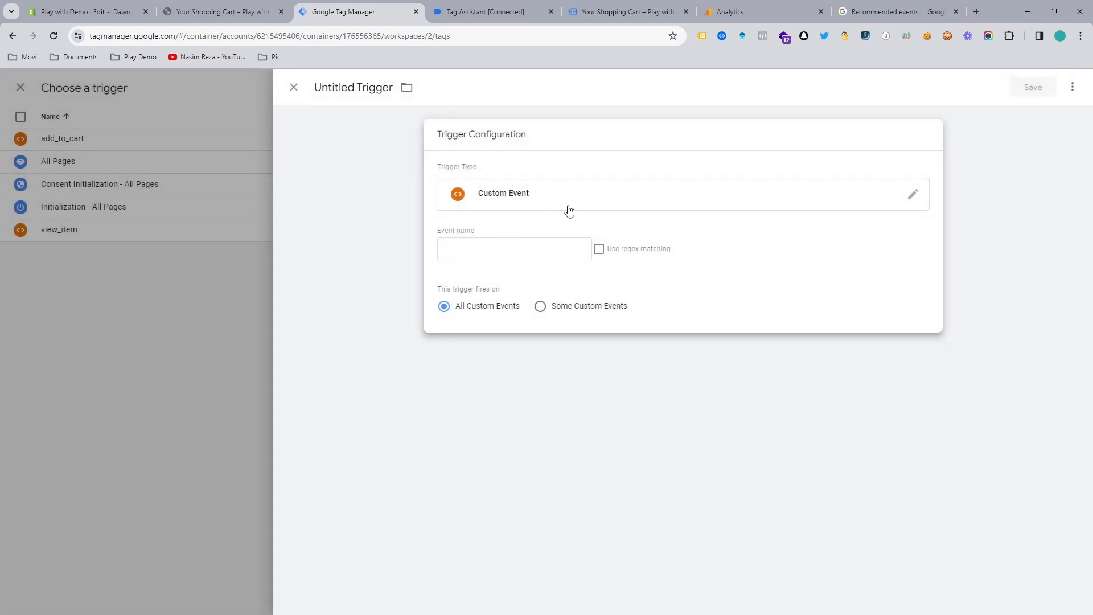
Step: Set the trigger's event name to view_cart, copied from Tag Assistant, and save the trigger as view_cart
{"action": "left_click", "coordinate": [460, 7]}
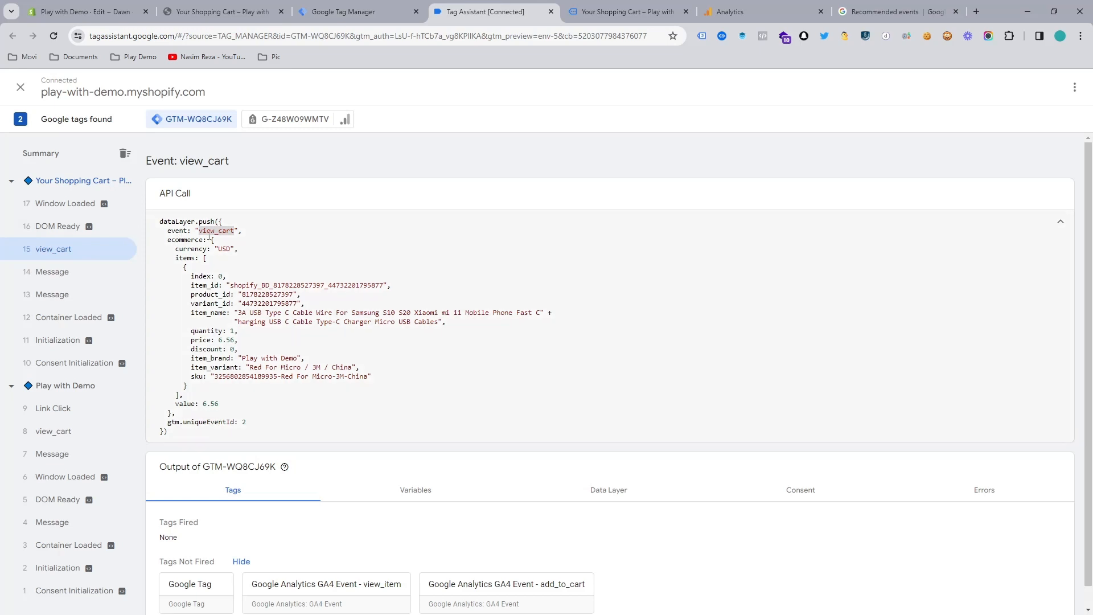
{"action": "right_click", "coordinate": [210, 233]}
{"action": "left_click", "coordinate": [243, 251]}
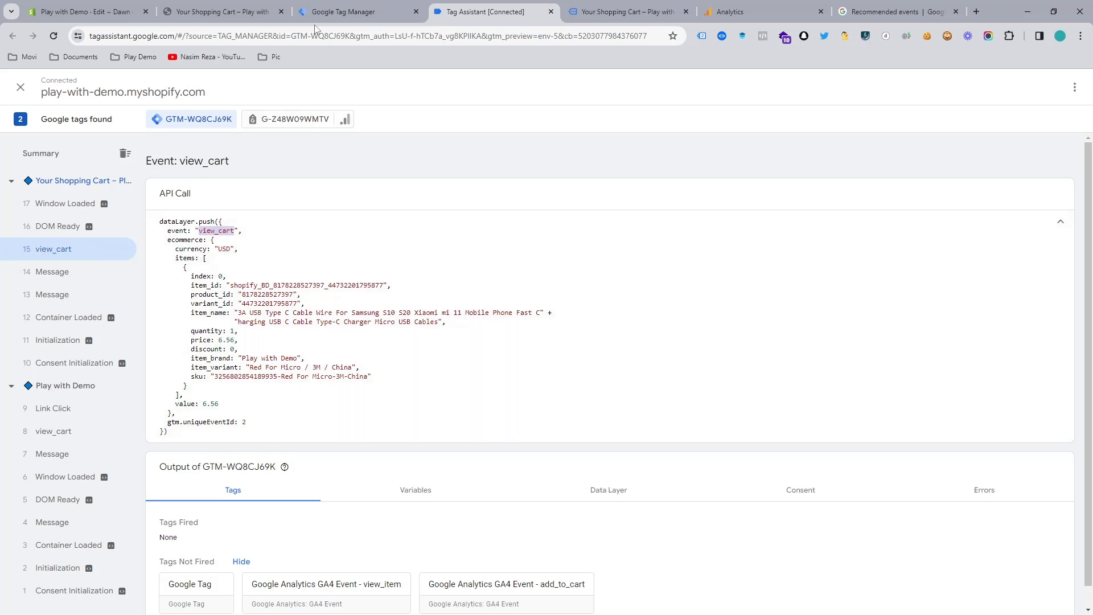
{"action": "left_click", "coordinate": [363, 16]}
{"action": "left_click", "coordinate": [500, 248]}
{"action": "key", "text": "ctrl+v"}
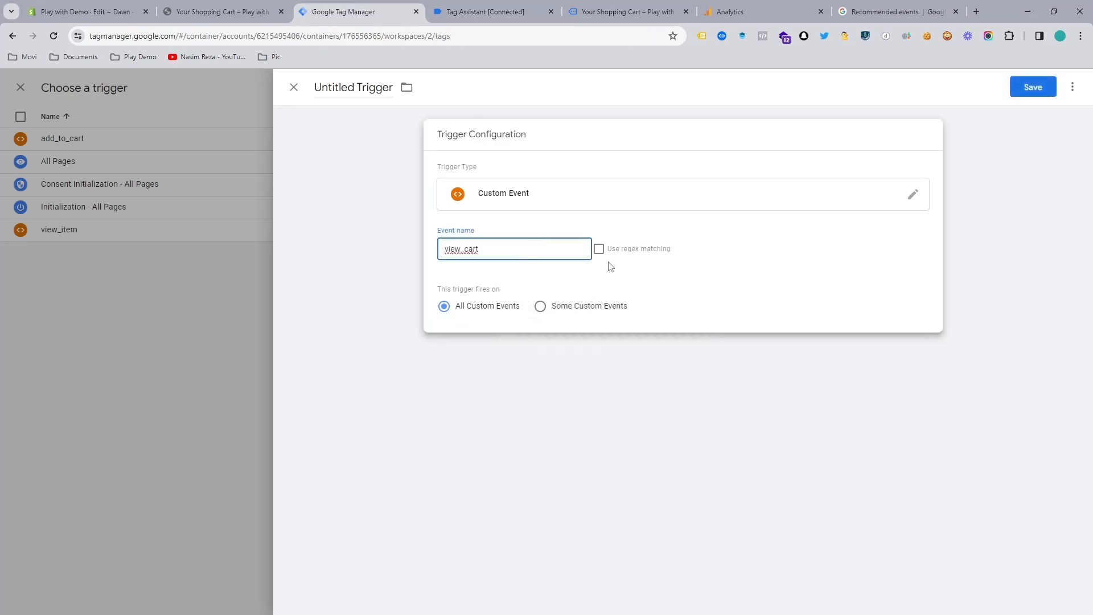
{"action": "left_click", "coordinate": [1033, 87]}
{"action": "key", "text": "ctrl+v"}
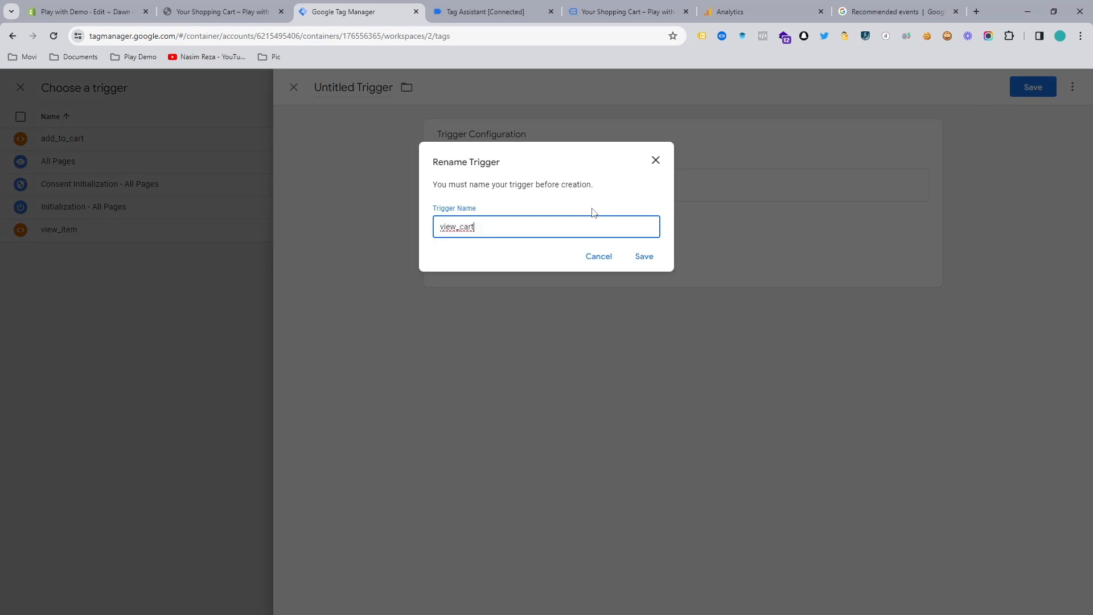
{"action": "left_click", "coordinate": [645, 256]}
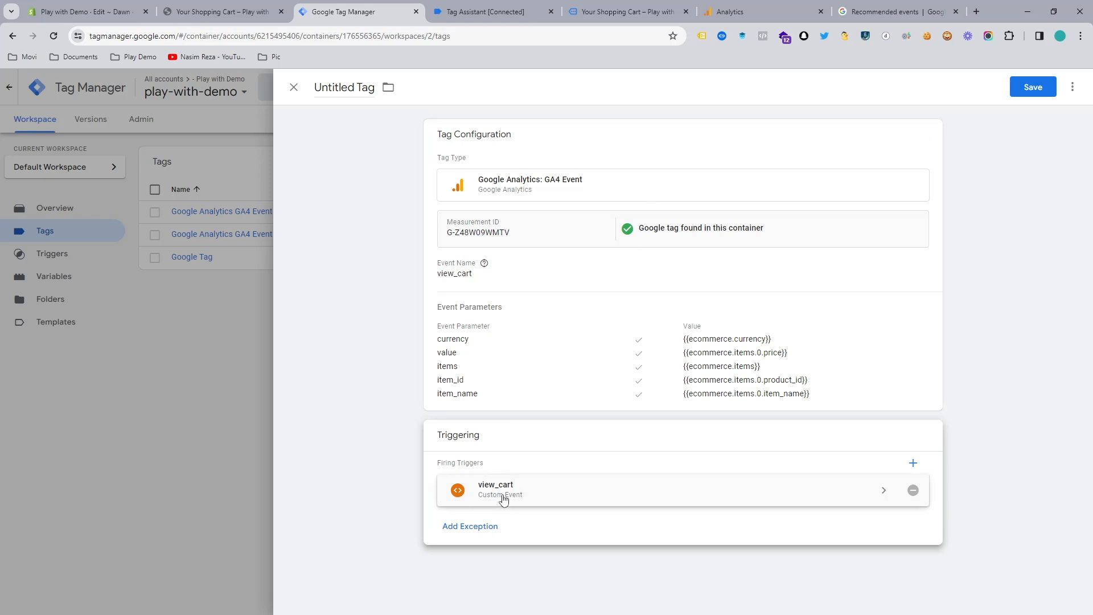
Step: Save the tag with the name Google Analytics GA4 Event - view_cart
{"action": "left_click", "coordinate": [1032, 87]}
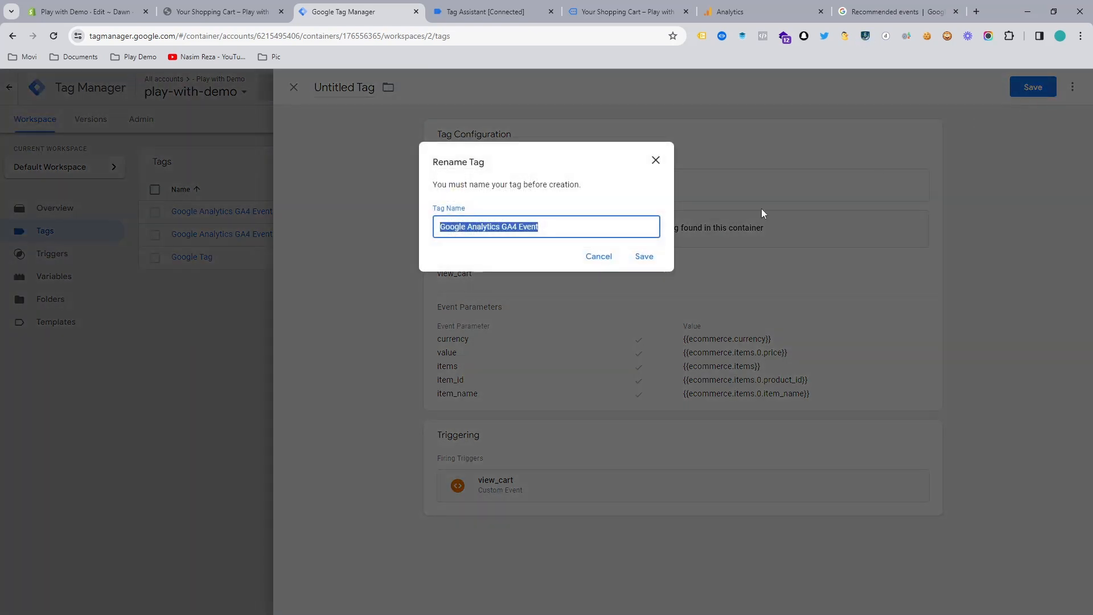
{"action": "left_click", "coordinate": [547, 223]}
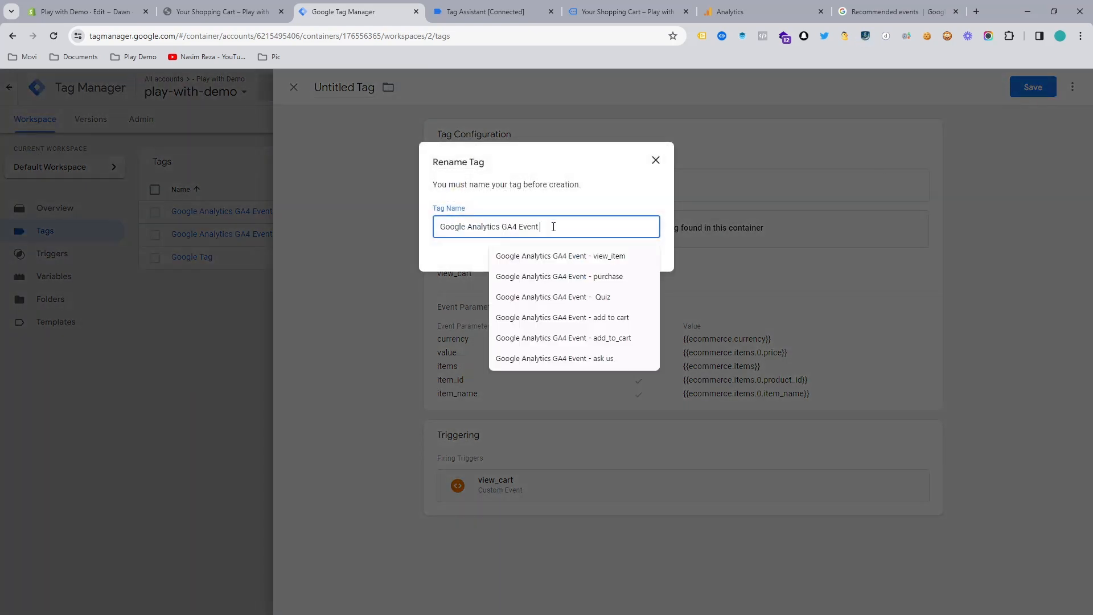
{"action": "type", "text": "- view_cart"}
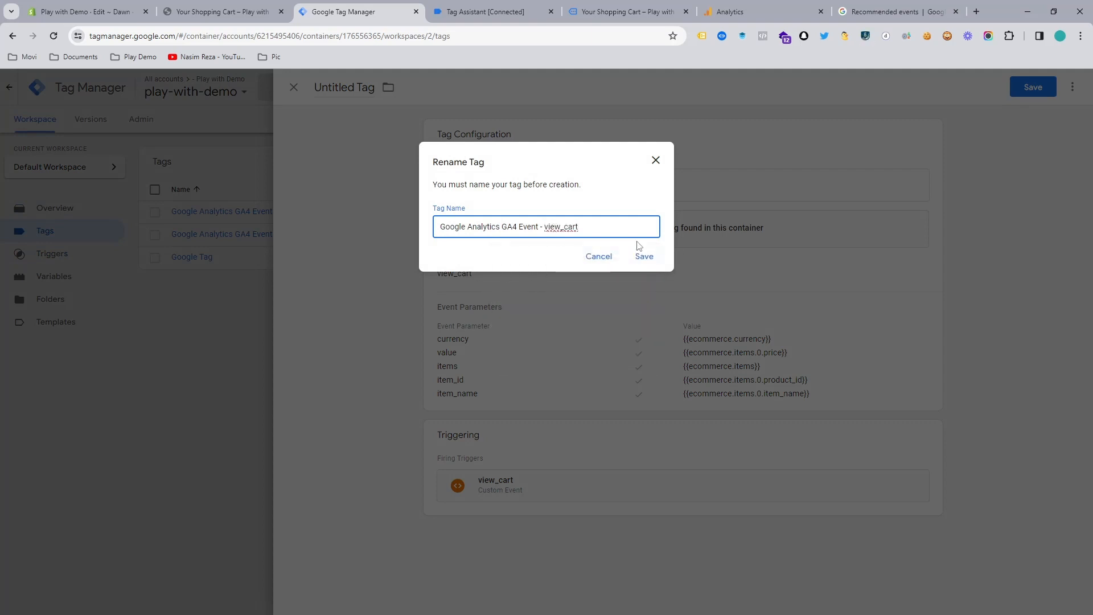
{"action": "left_click", "coordinate": [644, 257]}
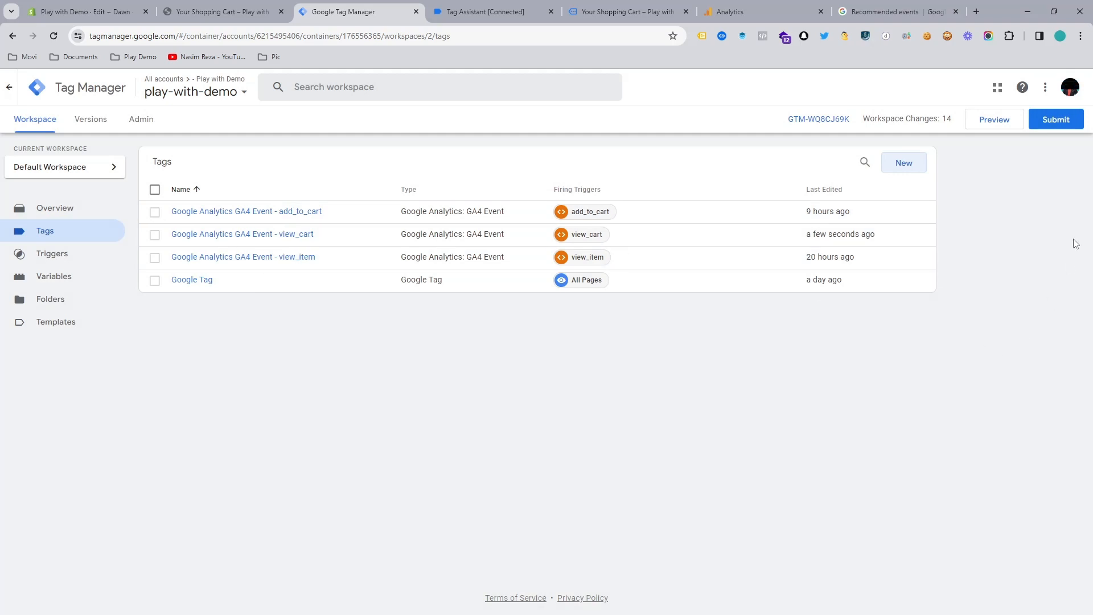
Step: Preview the container with Tag Assistant and open the shopping cart page in the connected store
{"action": "left_click", "coordinate": [995, 129]}
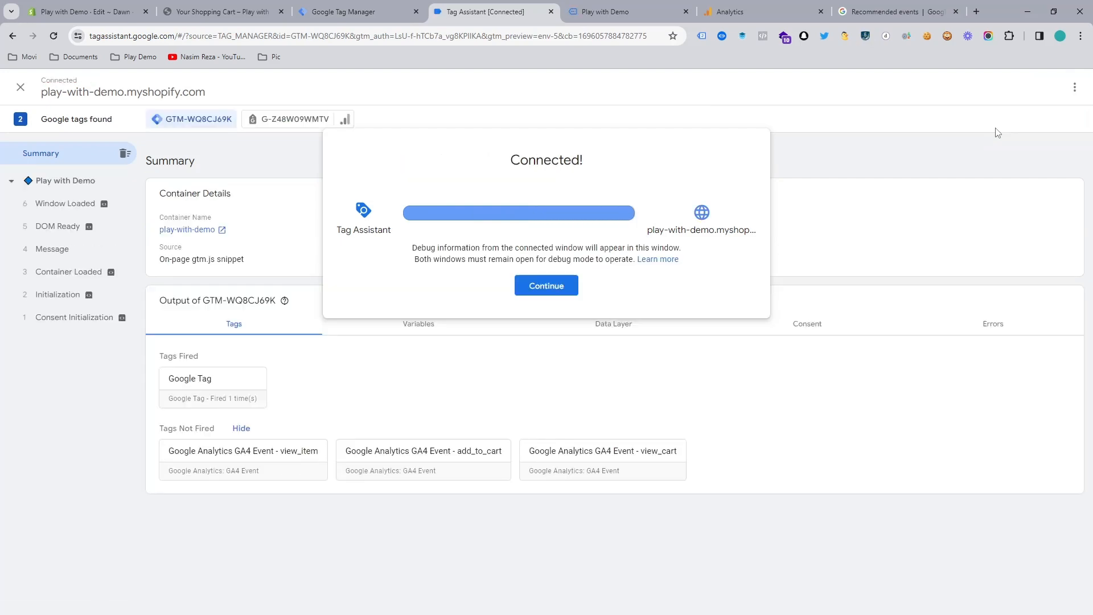
{"action": "left_click", "coordinate": [535, 288]}
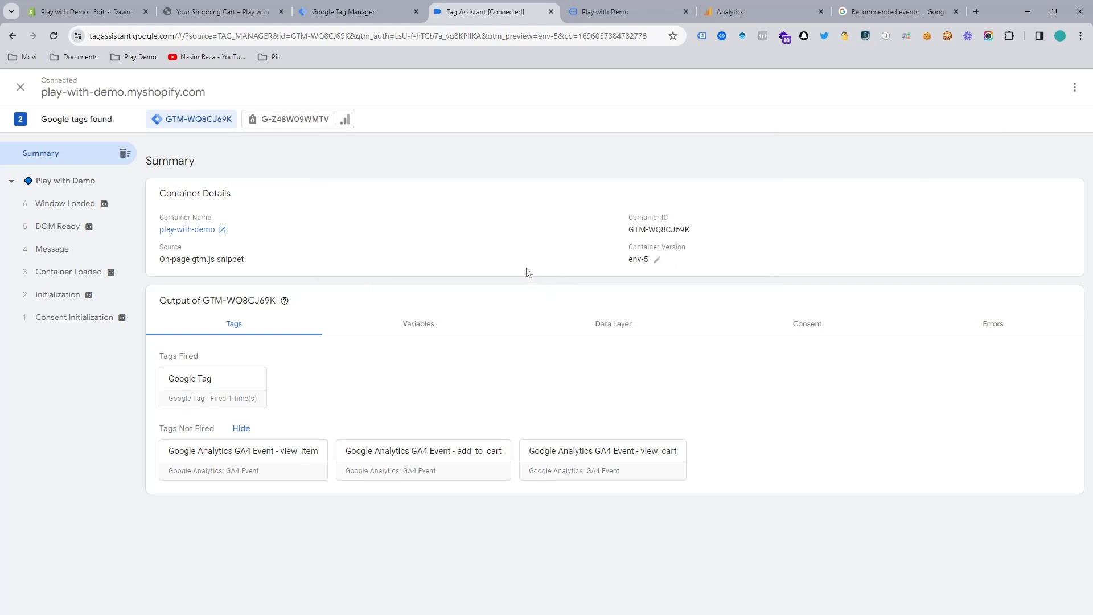
{"action": "left_click", "coordinate": [604, 12]}
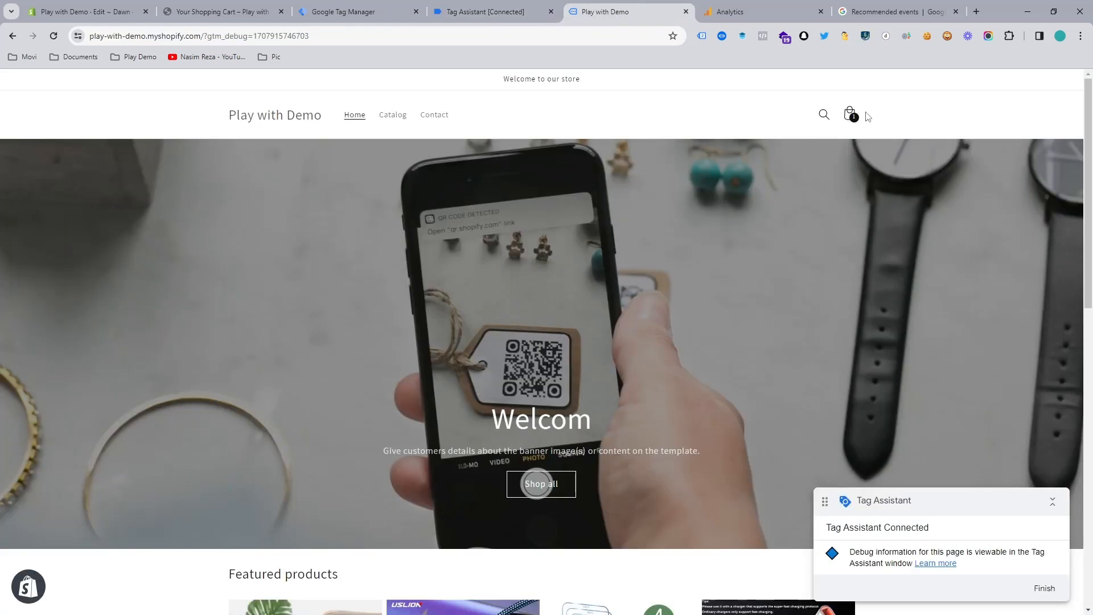
{"action": "left_click", "coordinate": [852, 124]}
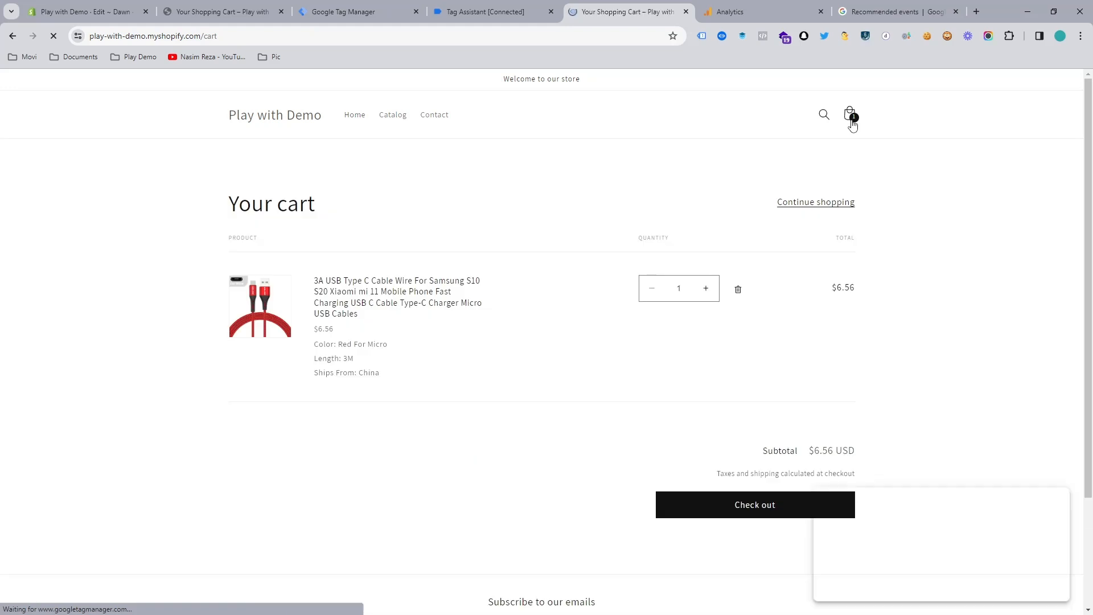
Step: Examine the view_cart event in Tag Assistant and the parameter values sent by the Google Analytics GA4 Event - view_cart tag
{"action": "left_click", "coordinate": [500, 6]}
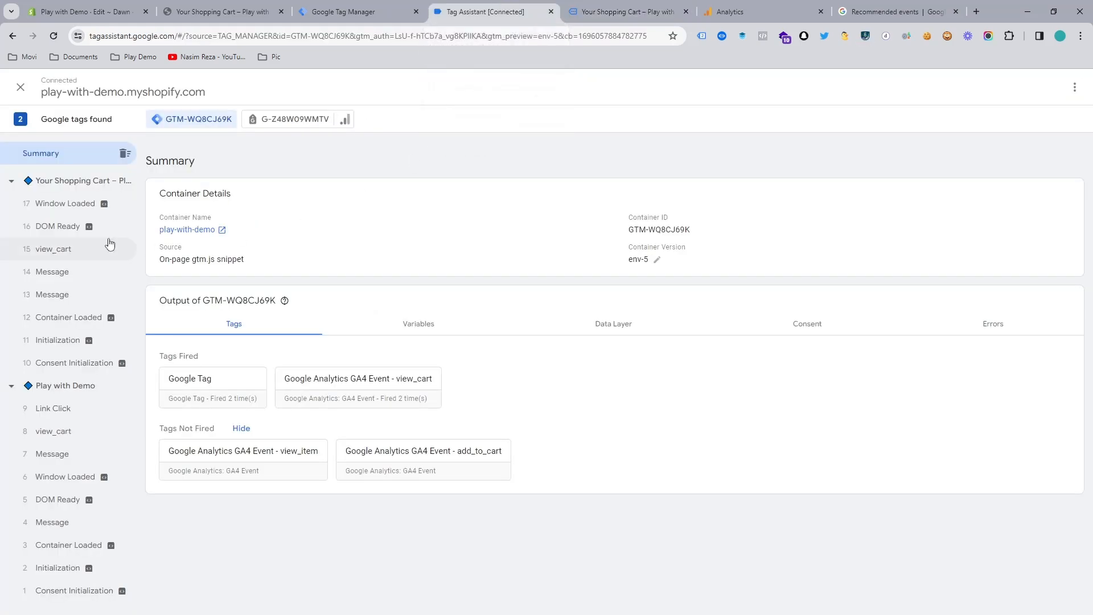
{"action": "left_click", "coordinate": [77, 250]}
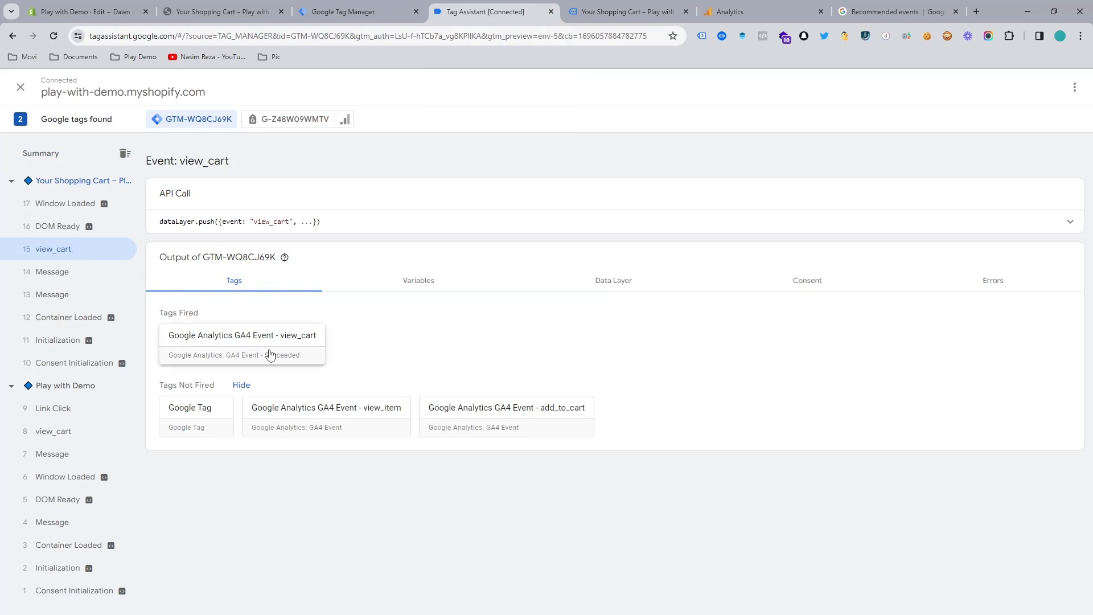
{"action": "left_click", "coordinate": [237, 354]}
{"action": "left_click_drag", "start_coordinate": [595, 285], "coordinate": [721, 537]}
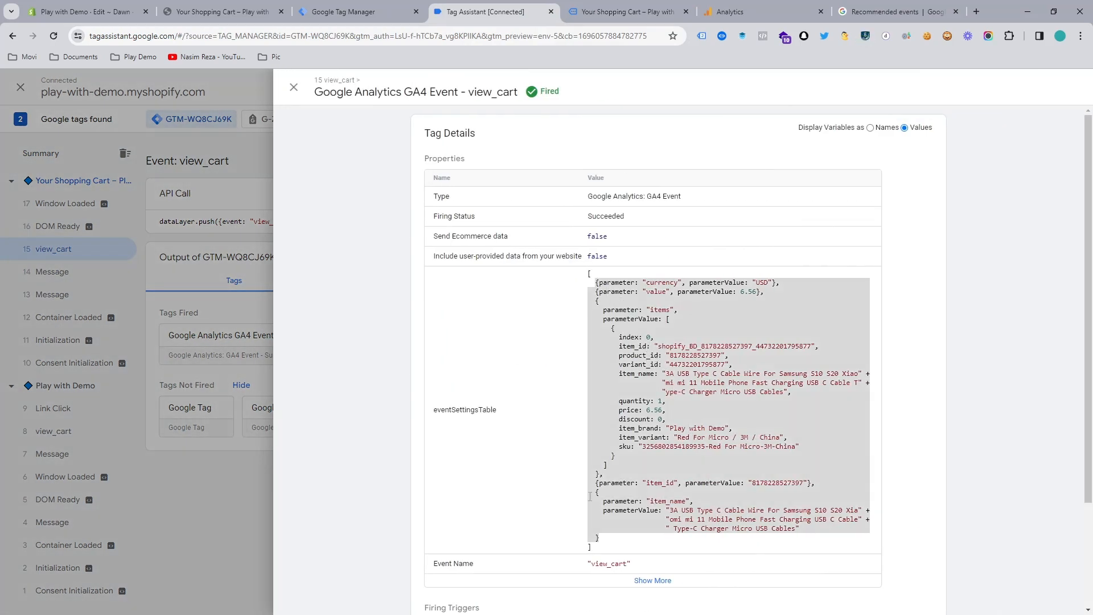
{"action": "left_click", "coordinate": [127, 279]}
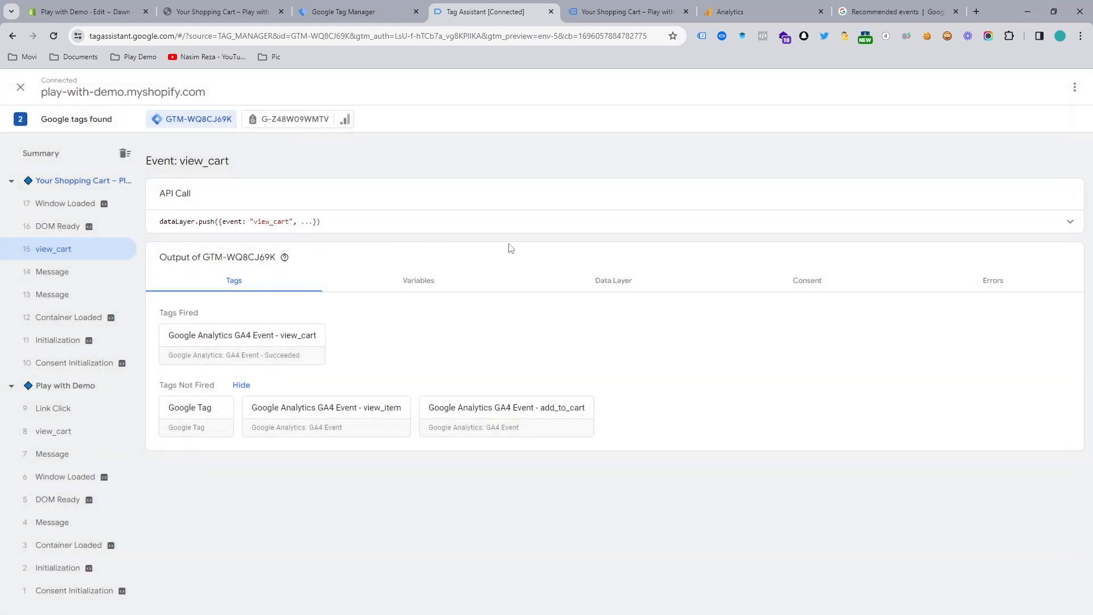
{"action": "left_click", "coordinate": [626, 11]}
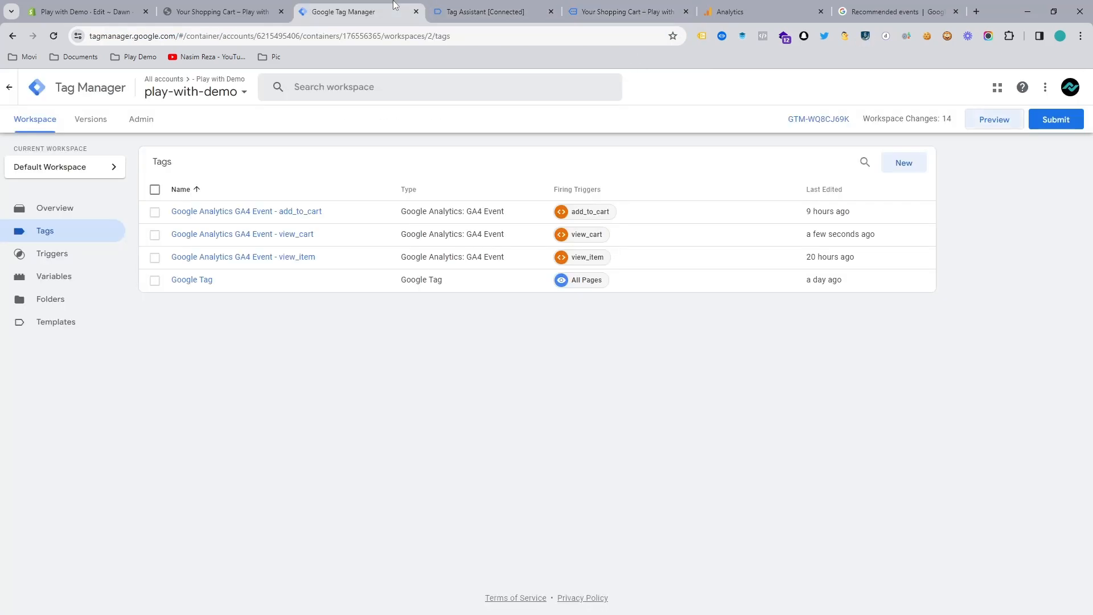
{"action": "left_click", "coordinate": [398, 8]}
{"action": "left_click", "coordinate": [1053, 122]}
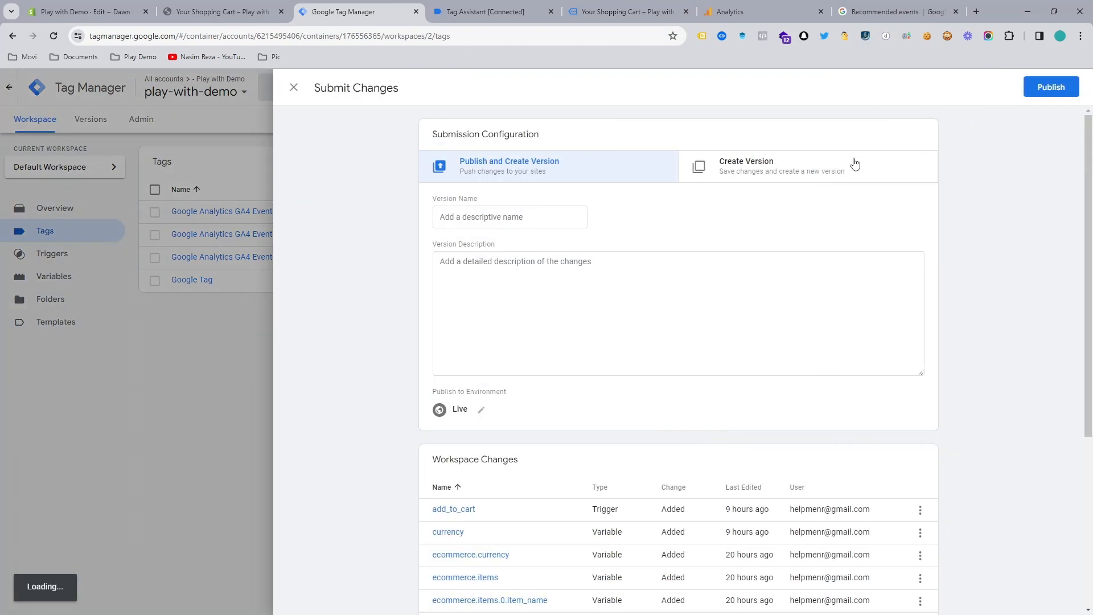
{"action": "left_click", "coordinate": [177, 213]}
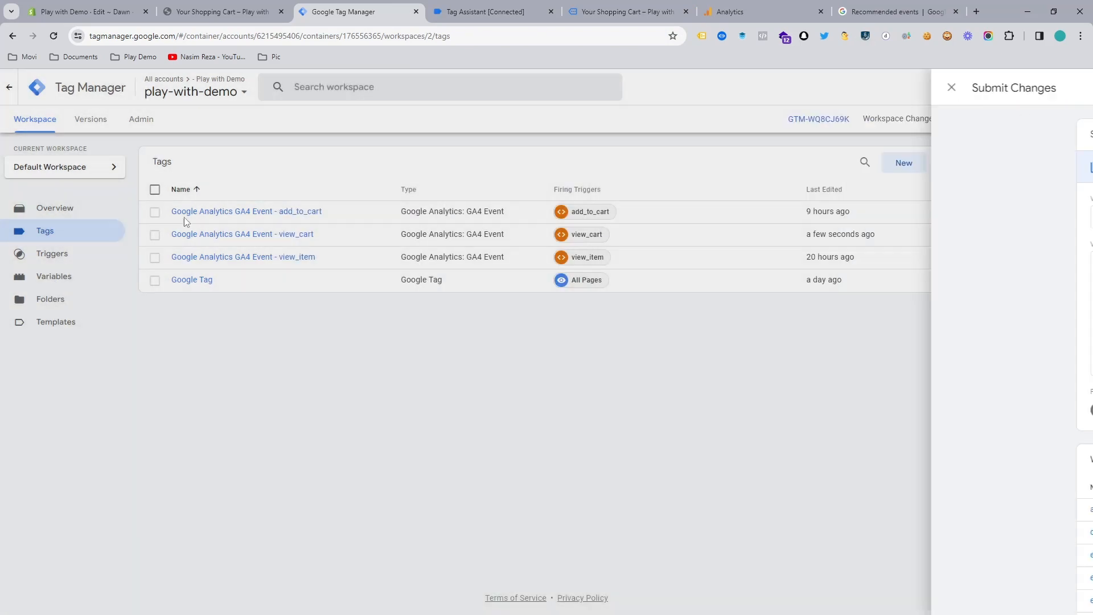